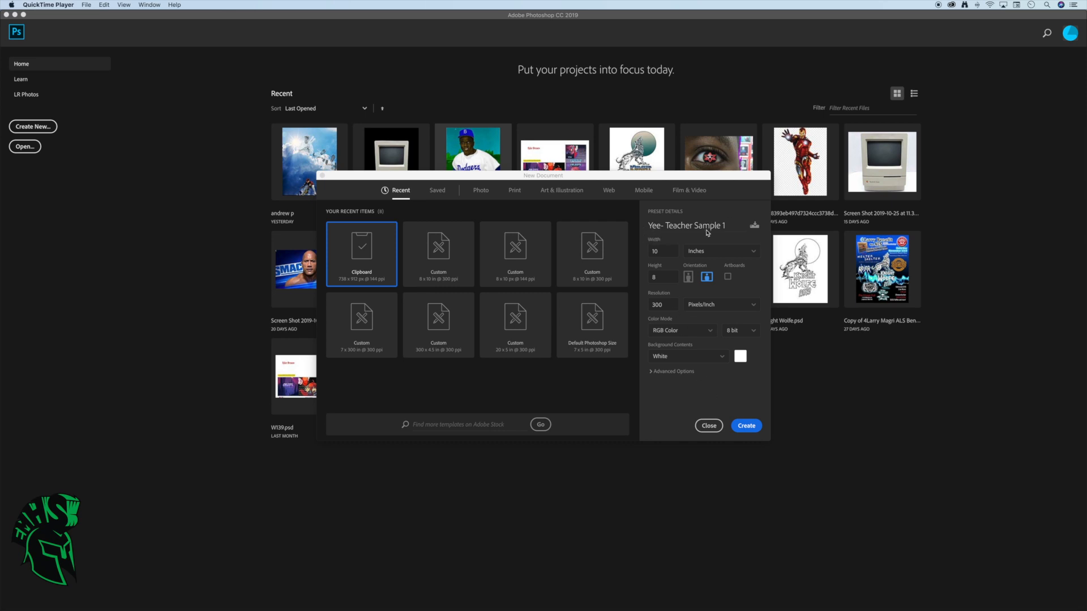
# Create a landscape document of 10 by 8 inches at 300 pixels/inch, in RGB Color with a white background
pyautogui.click(752, 429)
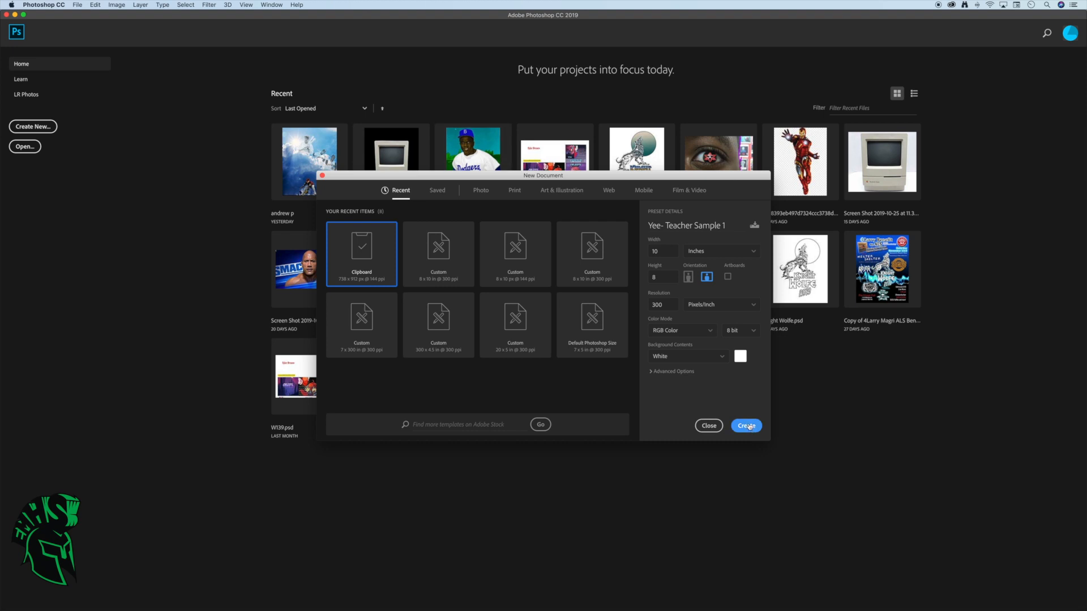
pyautogui.click(747, 426)
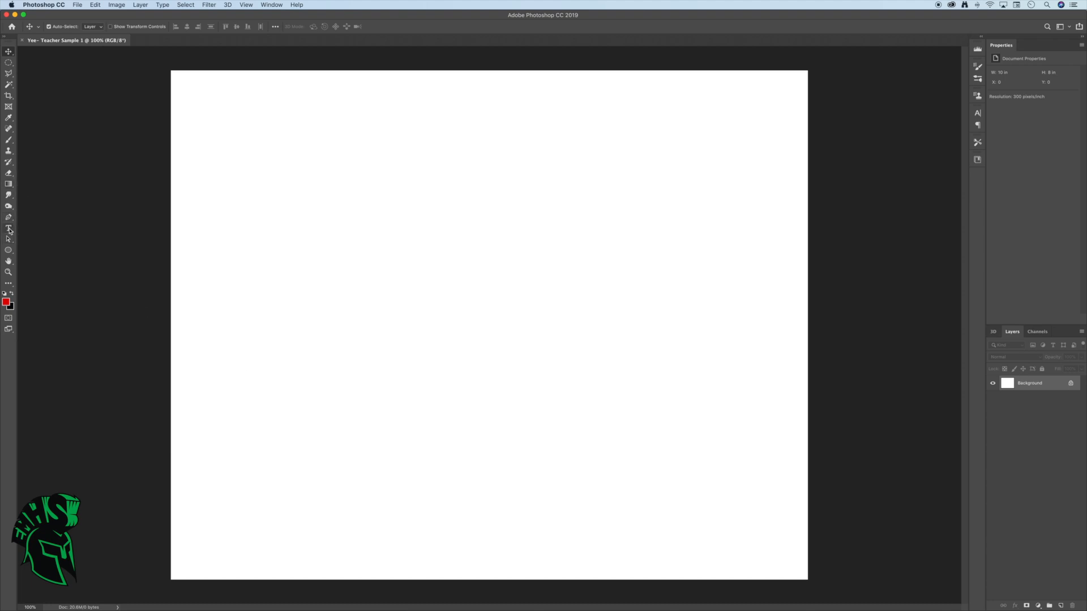
# Draw an empty paragraph text box across the upper part of the canvas and set its font size to 150 pt
pyautogui.press('t')
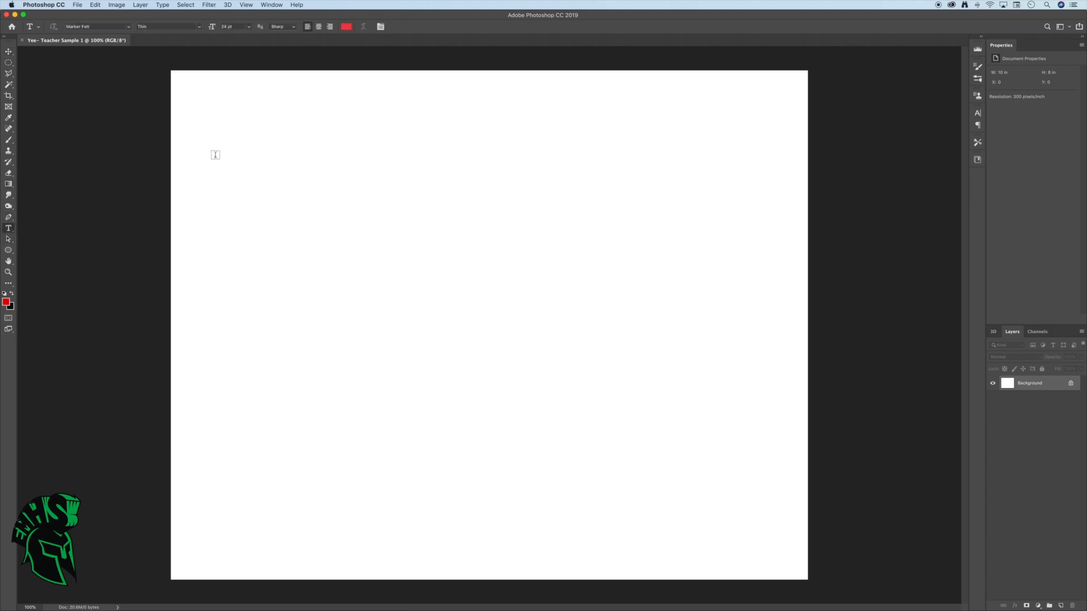
pyautogui.moveTo(216, 135); pyautogui.dragTo(655, 331)
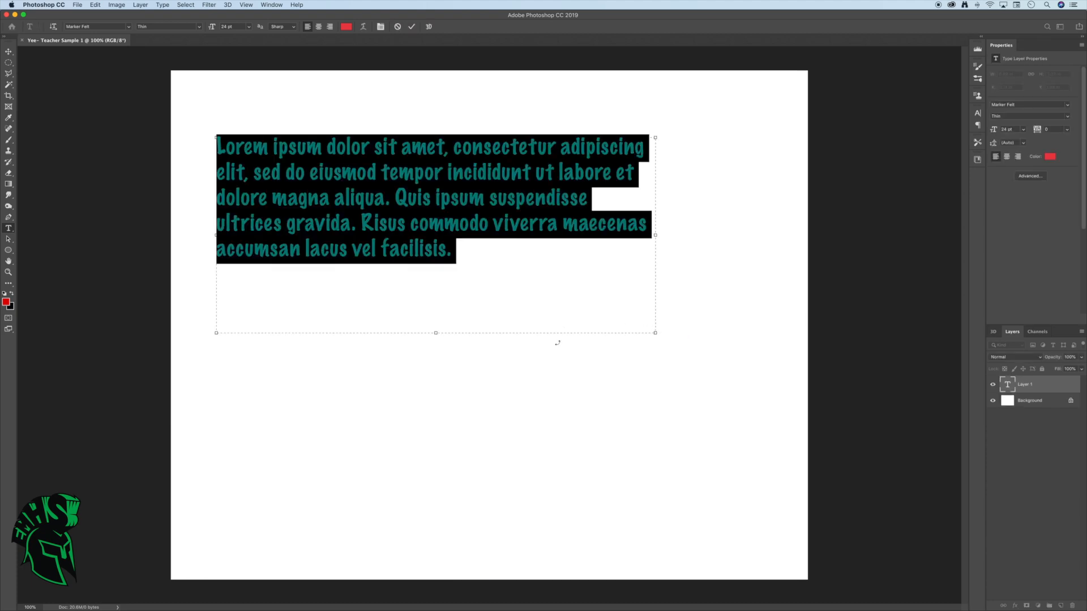
pyautogui.press('BackSpace')
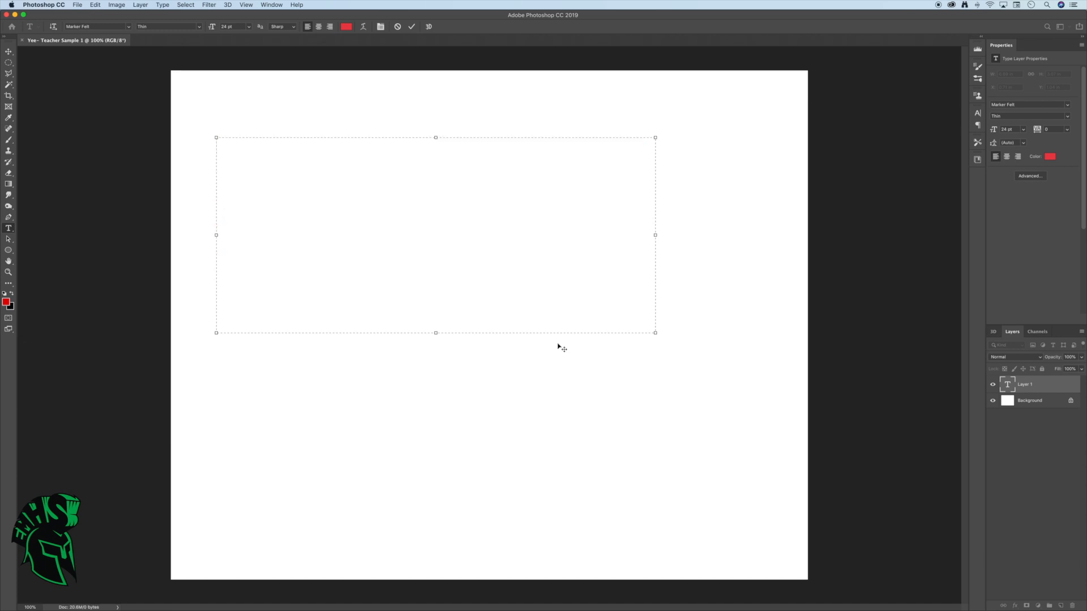
pyautogui.click(249, 27)
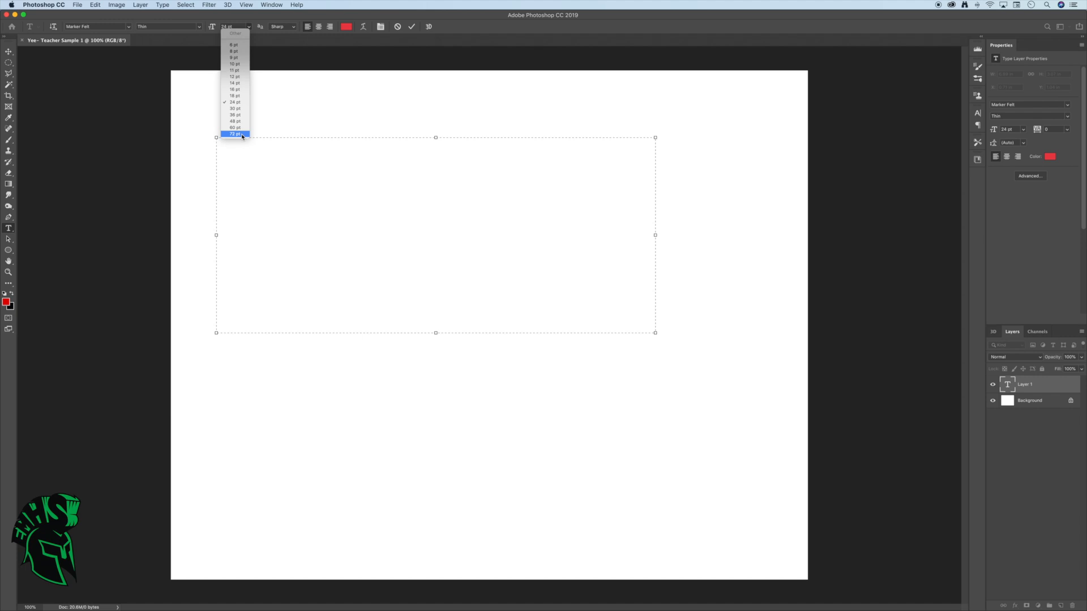
pyautogui.click(226, 27)
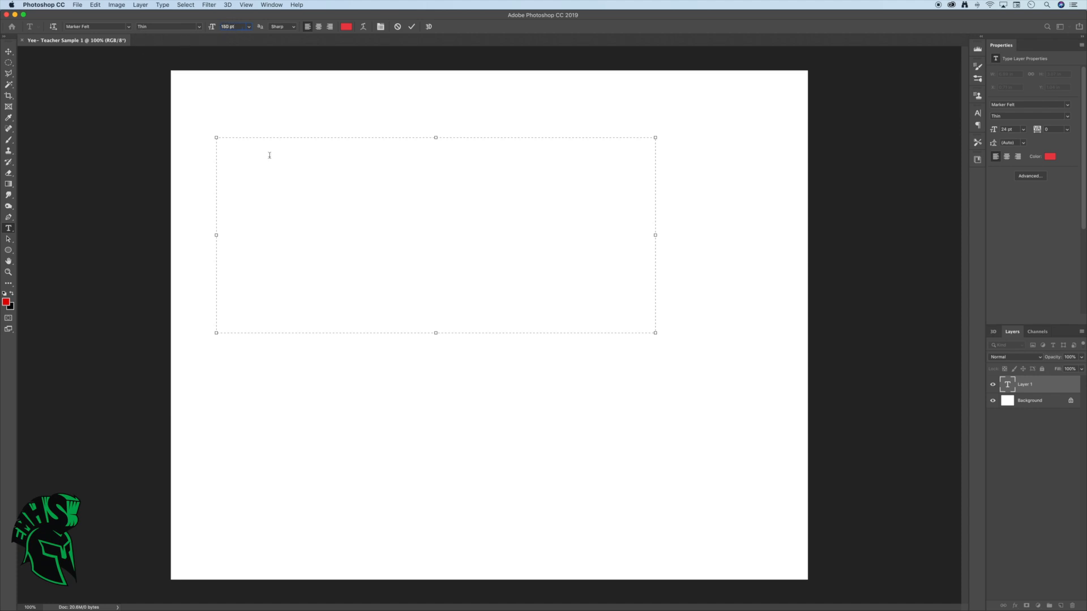
pyautogui.press('Return')
# Enter the text "Elmont" and move it to the middle of the canvas
pyautogui.write('Elmont')
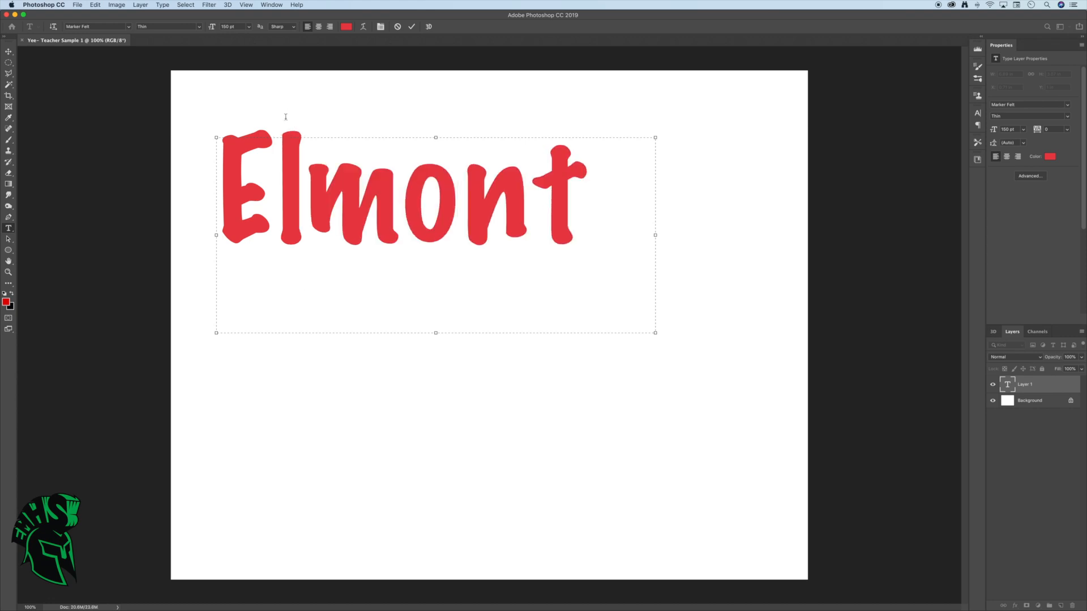
pyautogui.click(8, 54)
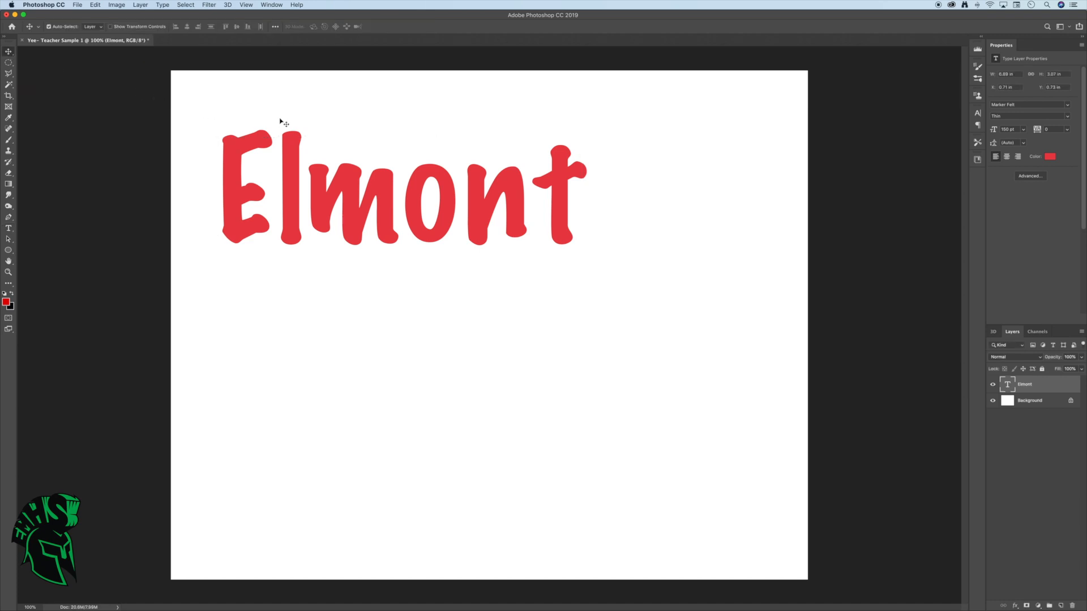
pyautogui.moveTo(290, 155); pyautogui.dragTo(386, 247)
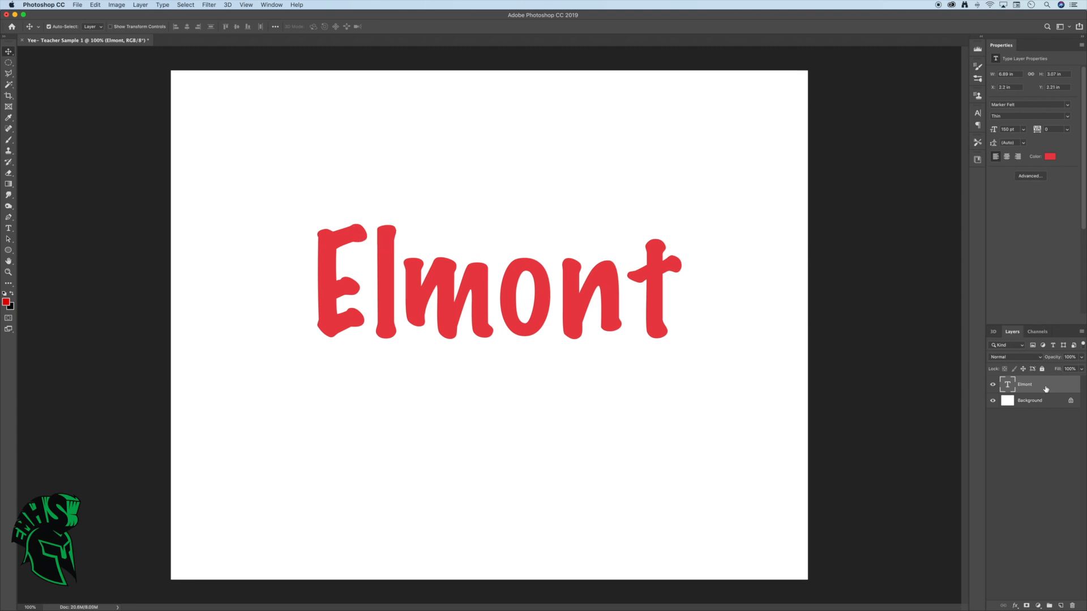
# Change the font of the "Elmont" text to Arial Black
pyautogui.doubleClick(1007, 385)
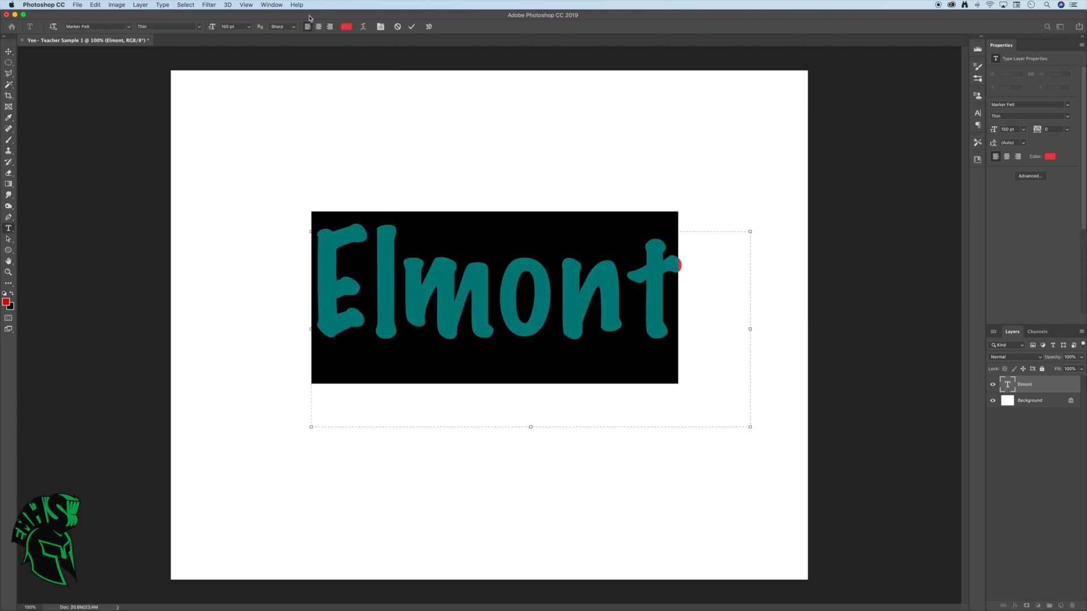
pyautogui.click(130, 27)
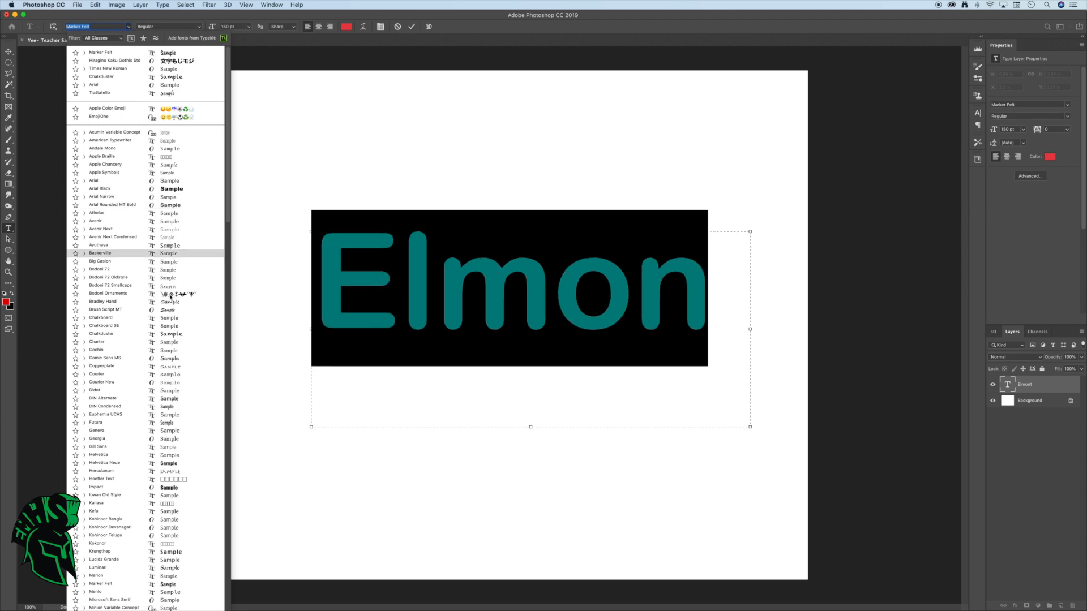
pyautogui.scroll(-5, 174, 271)
pyautogui.scroll(-20, 174, 309)
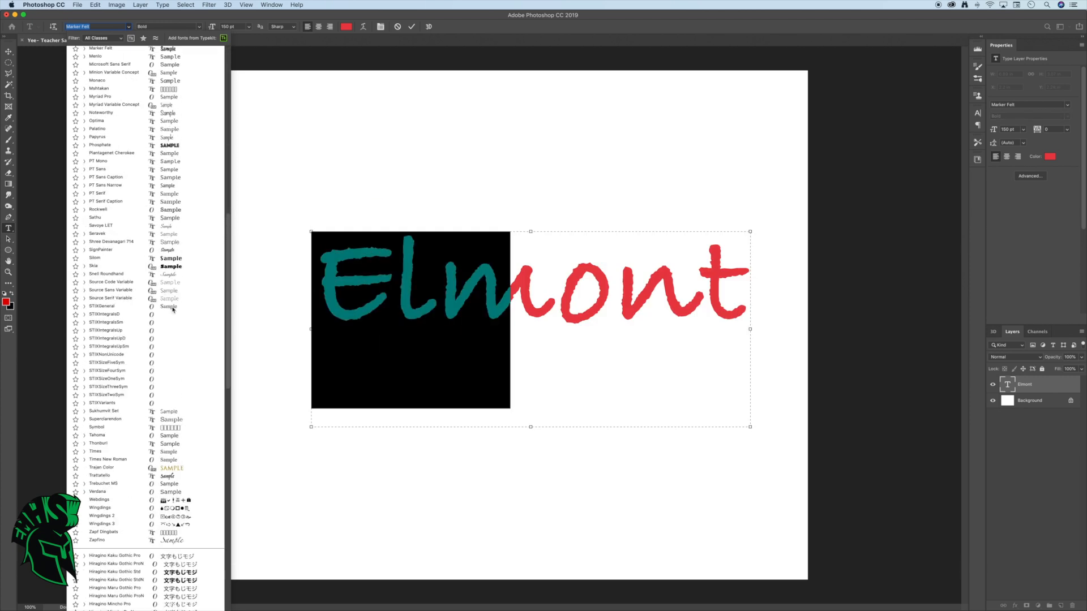
pyautogui.scroll(15, 178, 288)
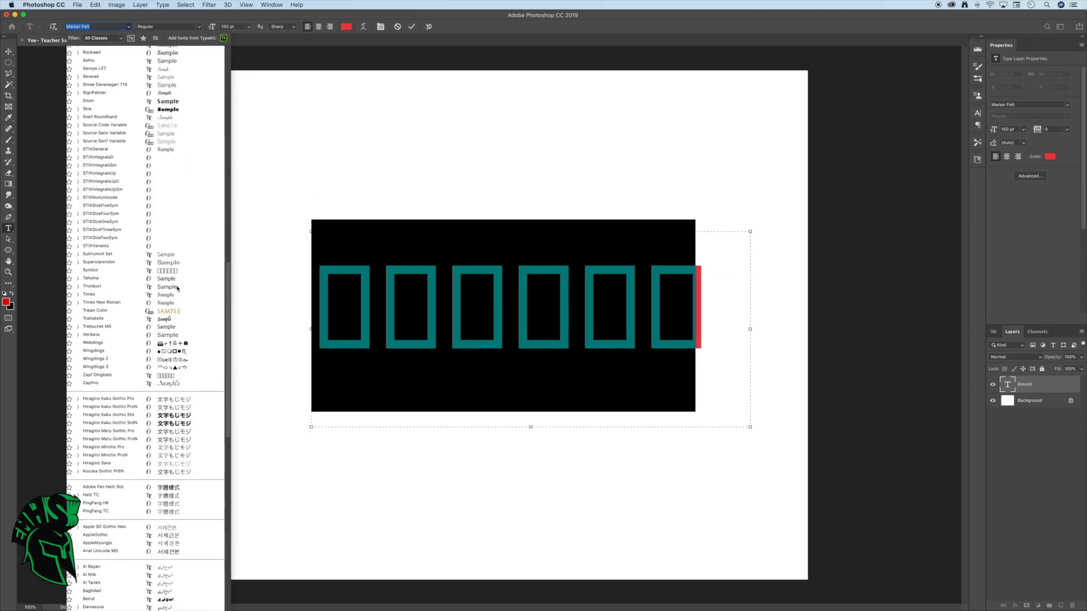
pyautogui.scroll(10, 177, 288)
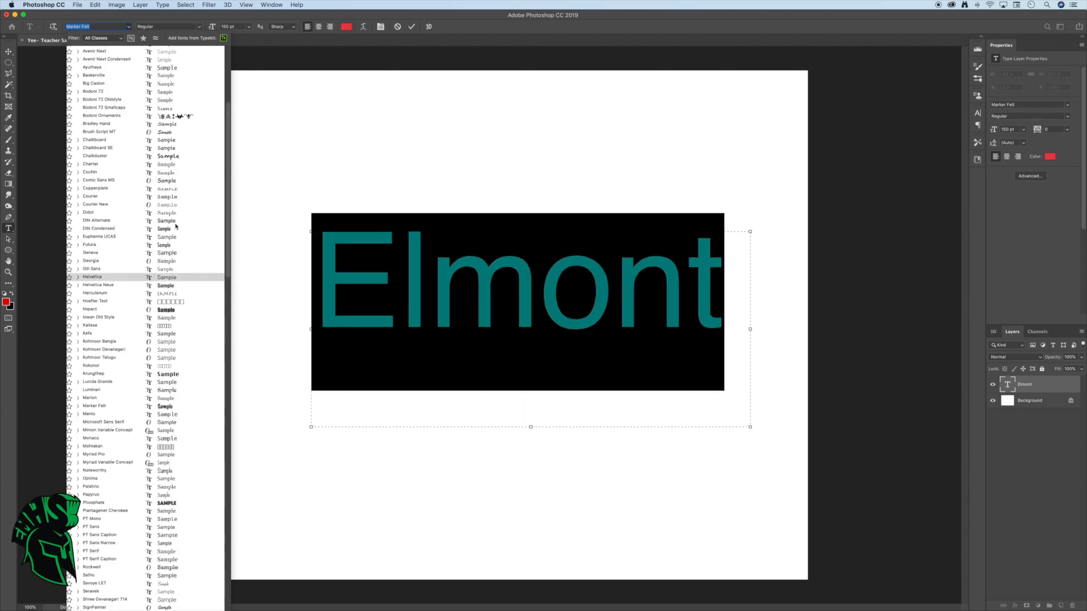
pyautogui.scroll(7, 175, 226)
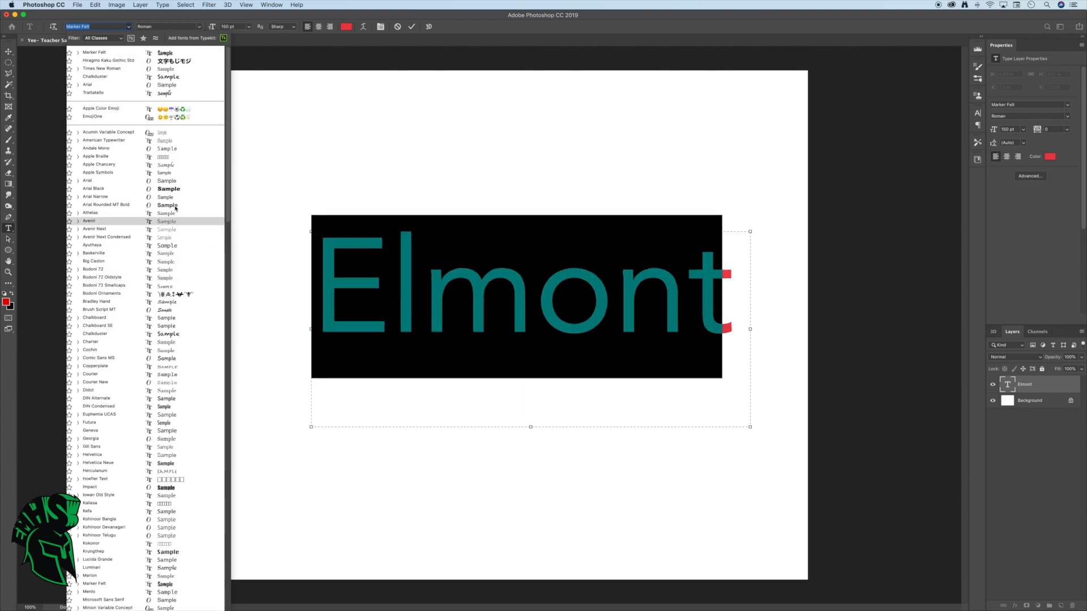
pyautogui.click(175, 191)
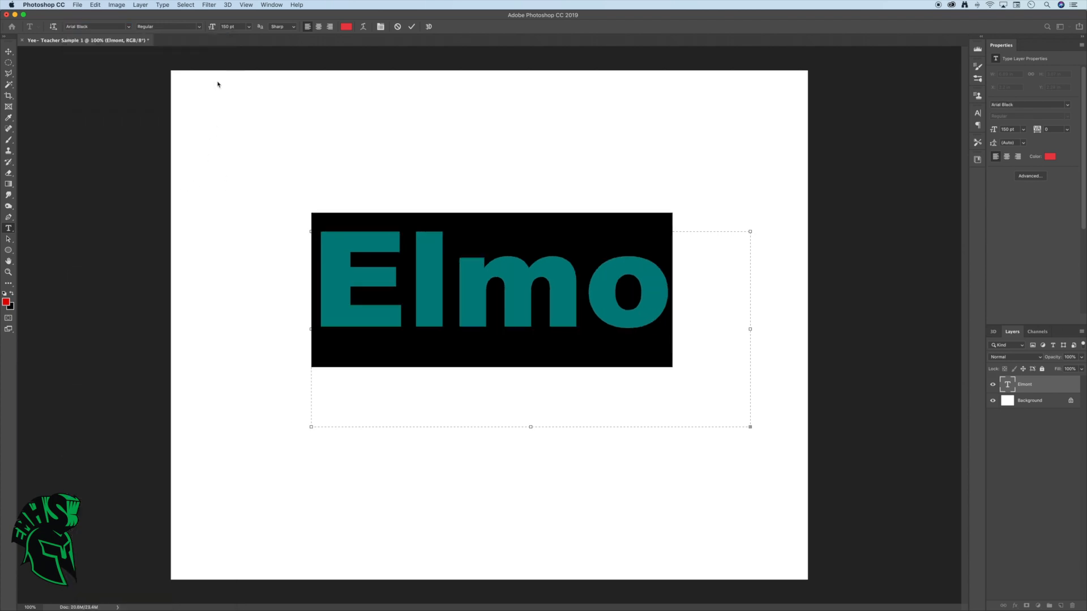
# Set the font size of the "Elmont" text to 100 pt
pyautogui.click(228, 27)
pyautogui.click(231, 27)
pyautogui.press('BackSpace')
pyautogui.click(292, 112)
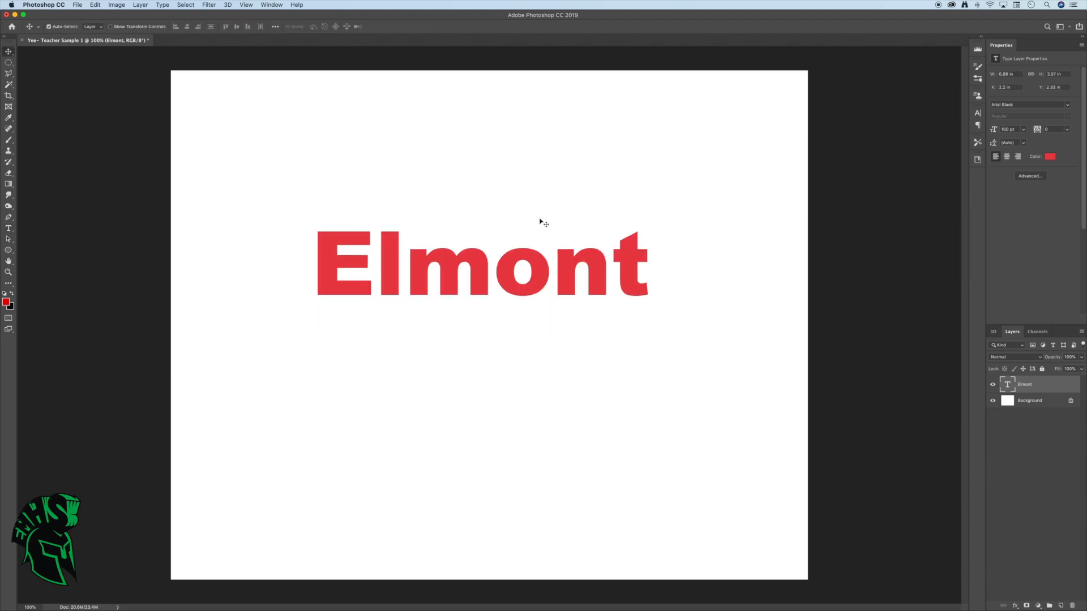
# Switch to Photos and look through the photo library for a picture, and close it again
pyautogui.click(502, 594)
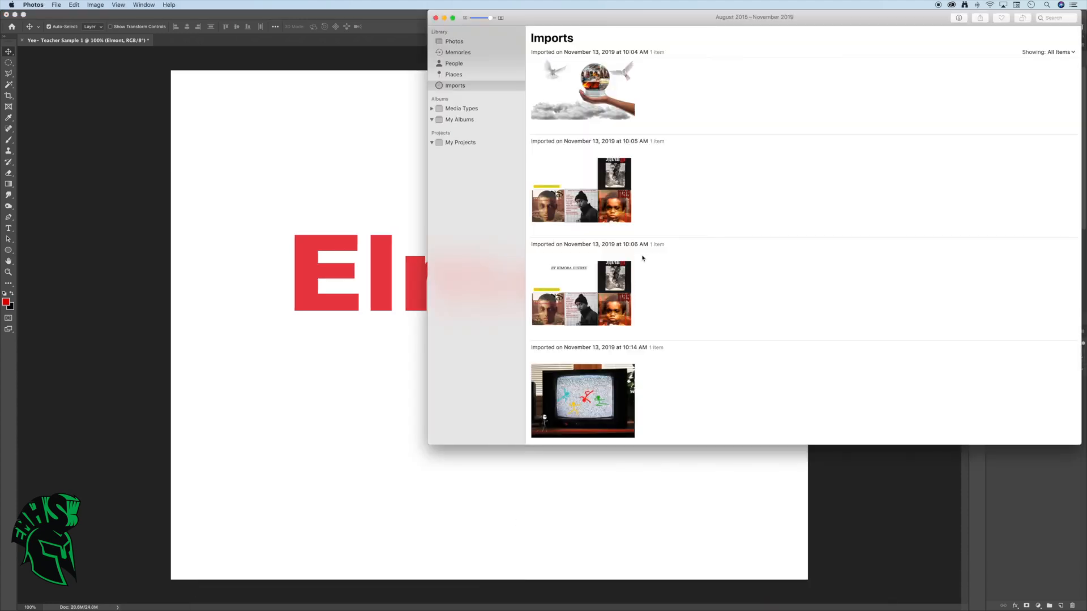
pyautogui.click(454, 42)
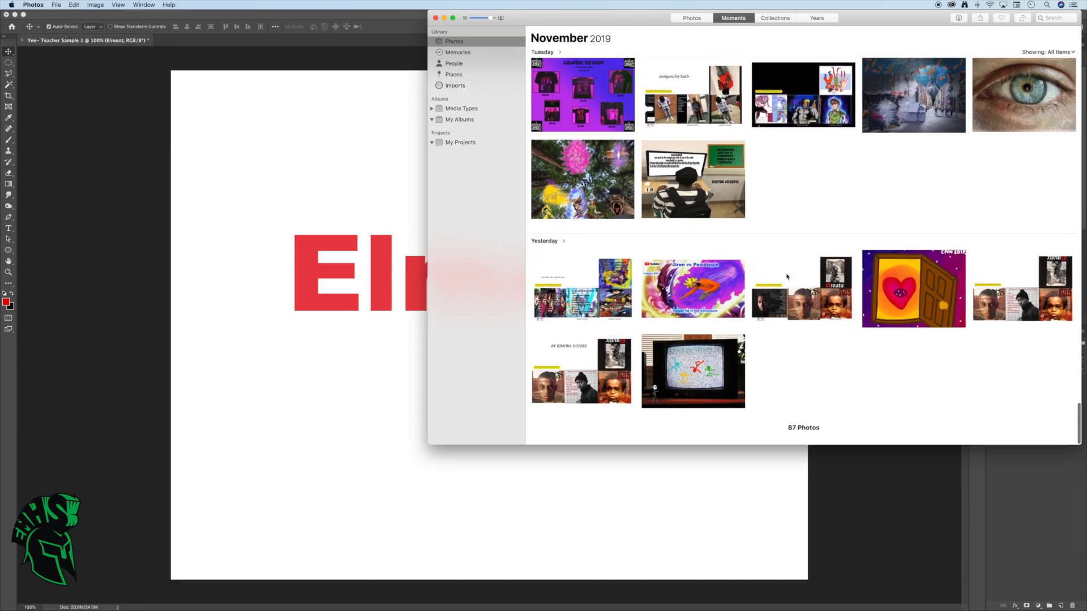
pyautogui.scroll(-3, 782, 311)
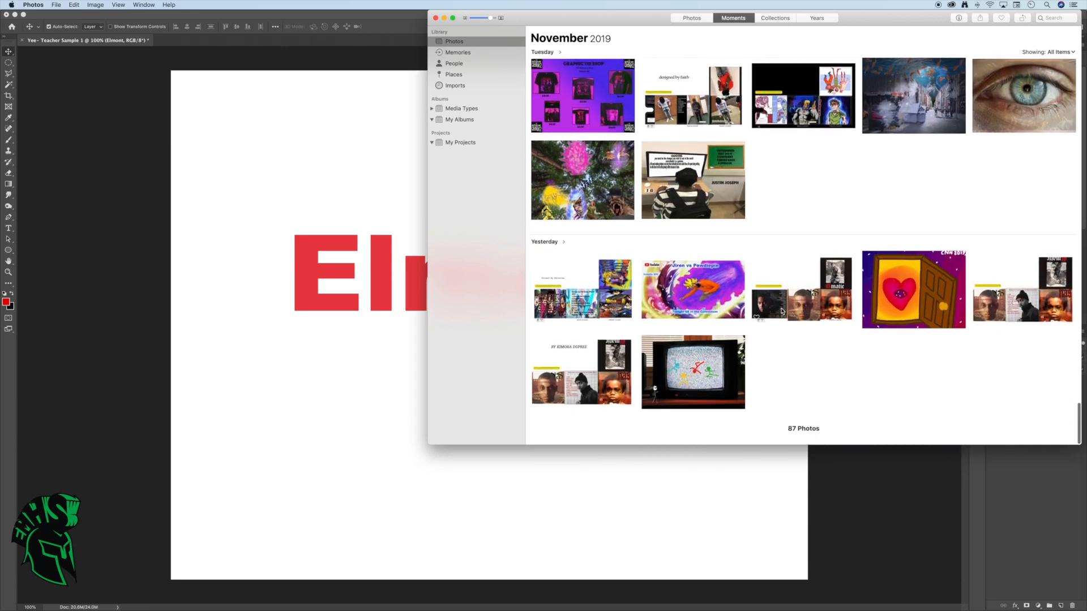
pyautogui.click(436, 18)
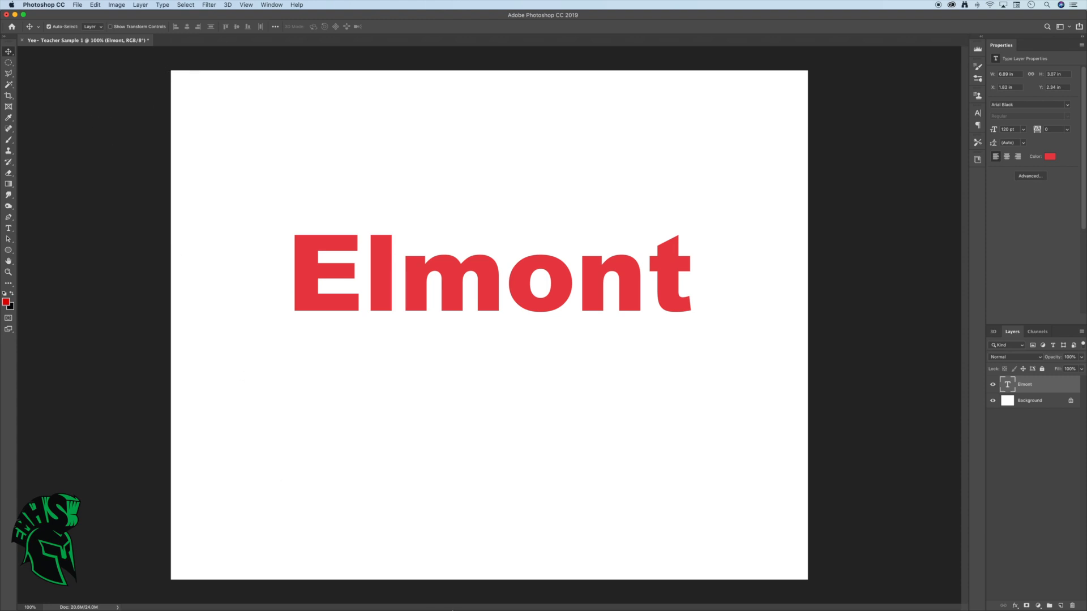
# Switch to Safari and open Google
pyautogui.click(300, 594)
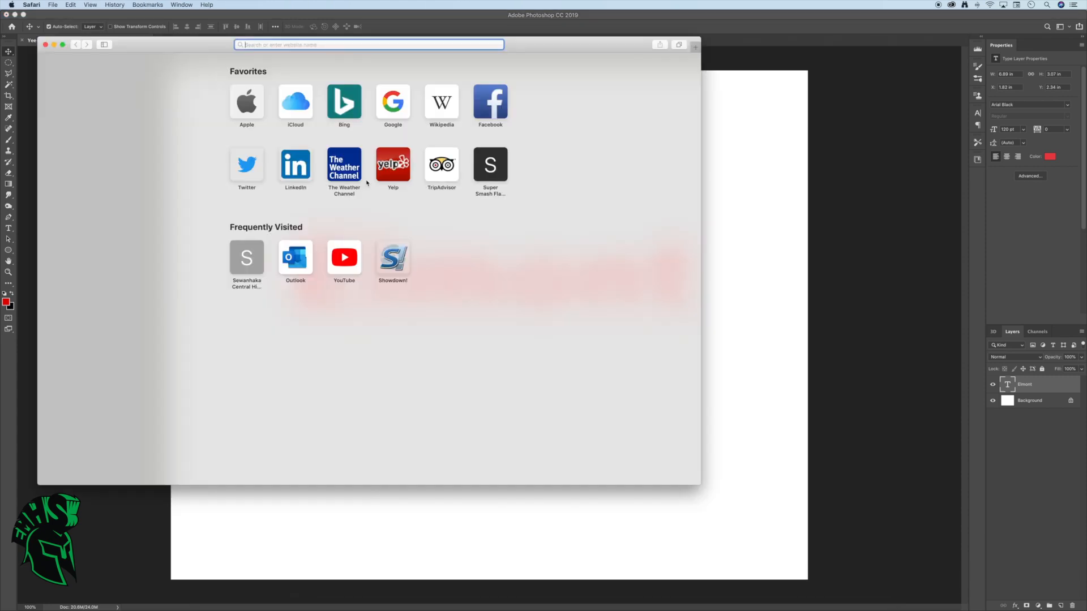
pyautogui.click(396, 99)
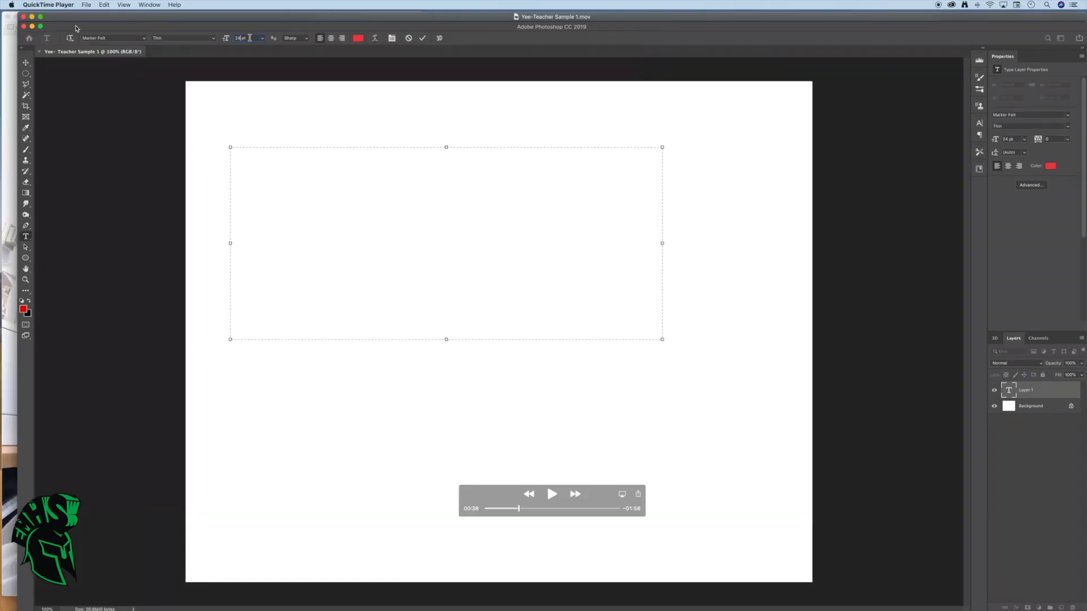
# Clear the open video and browser windows away from the desktop photo and switch back to Photoshop
pyautogui.moveTo(75, 28); pyautogui.dragTo(198, 78)
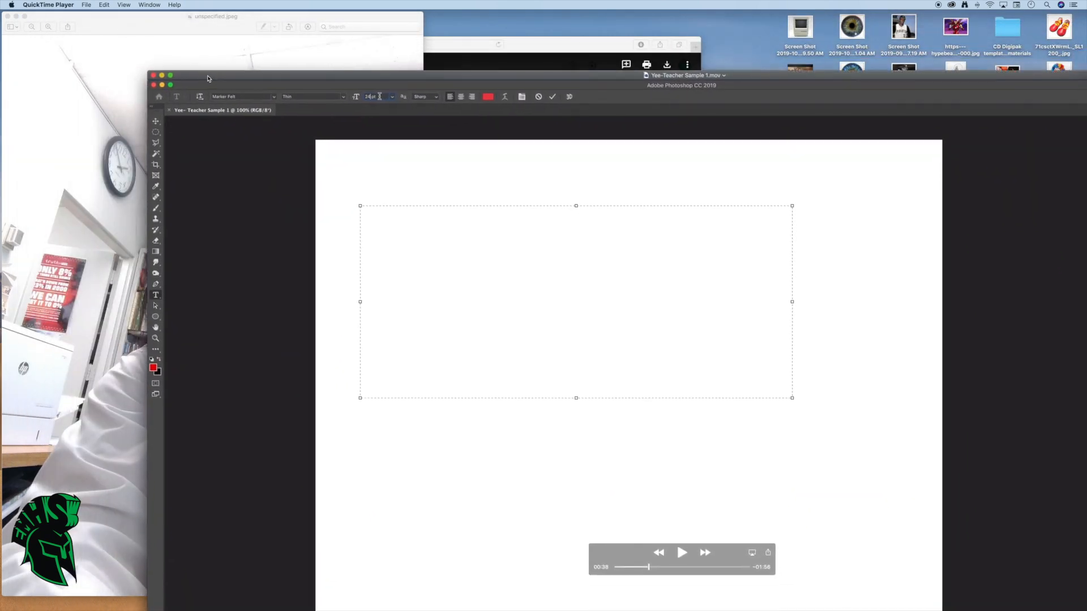
pyautogui.click(161, 75)
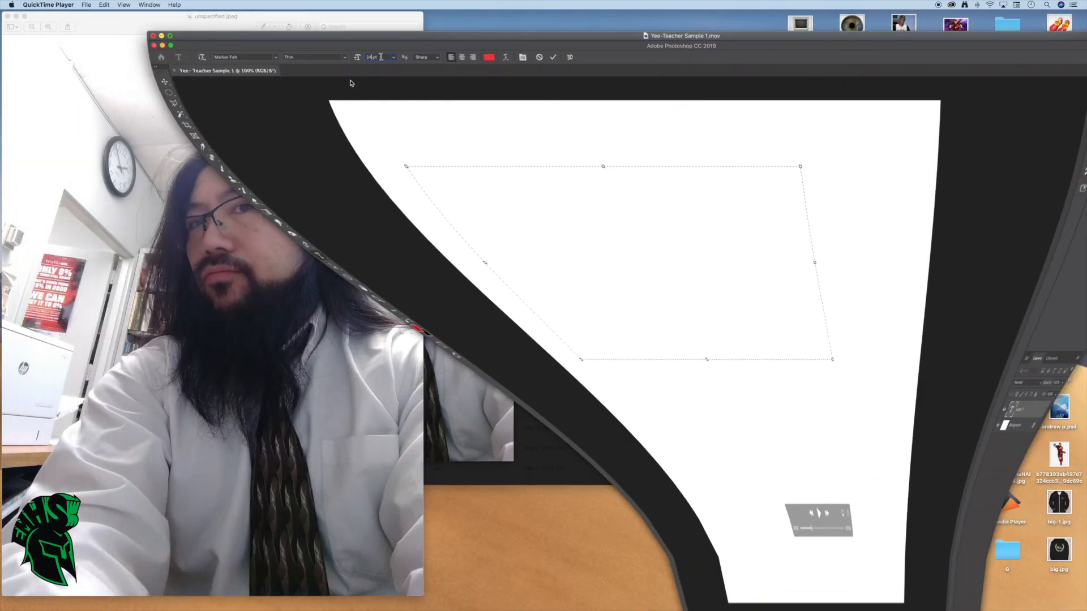
pyautogui.click(522, 47)
pyautogui.moveTo(186, 44)
pyautogui.mouseDown()
pyautogui.moveTo(246, 48)
pyautogui.moveTo(236, 34)
pyautogui.moveTo(202, 33)
pyautogui.mouseUp()
pyautogui.click(68, 31)
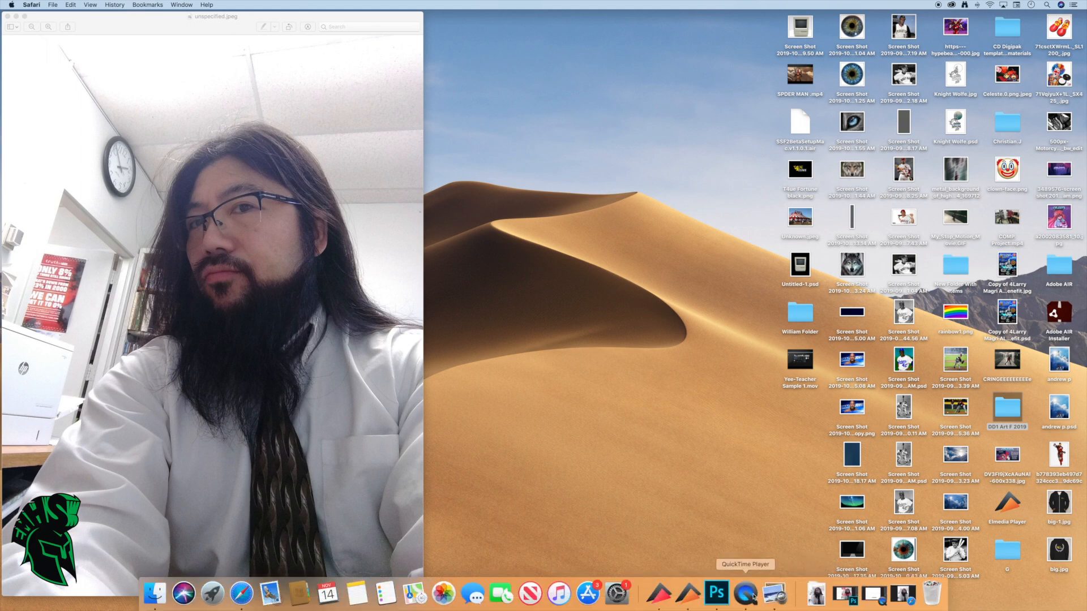
pyautogui.click(727, 599)
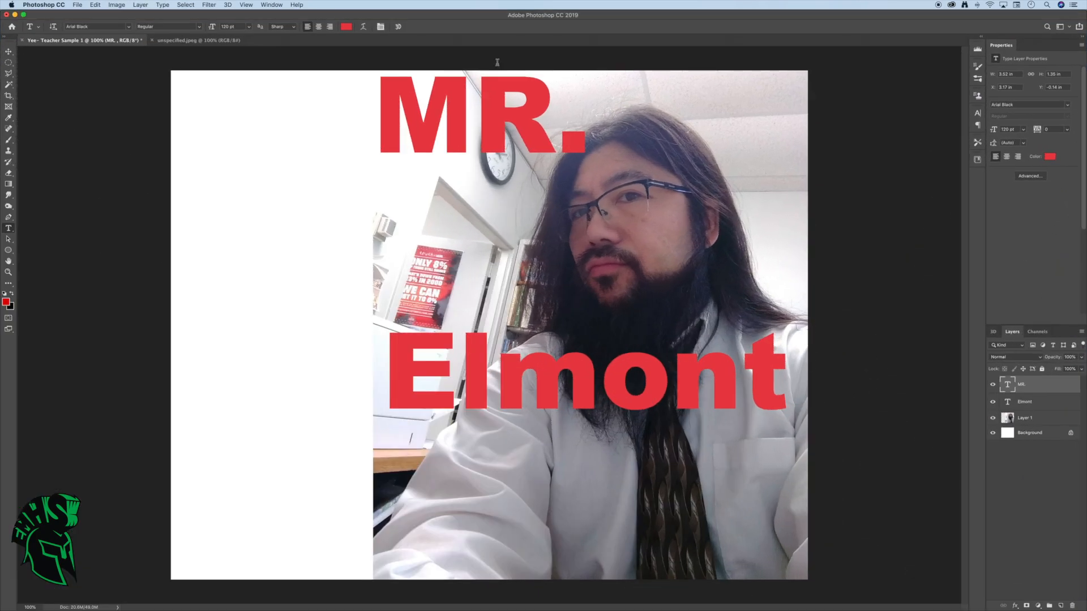
pyautogui.doubleClick(1011, 387)
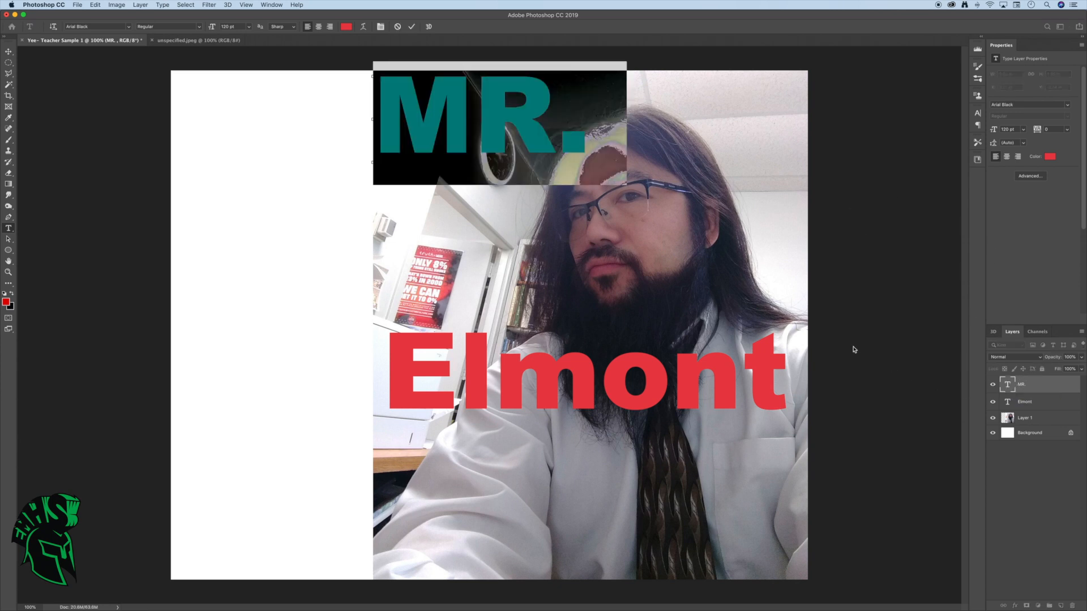
pyautogui.press('Escape')
pyautogui.click(9, 52)
# Enlarge the "MR." text proportionally with Free Transform to about 160% across the upper part of the photo
pyautogui.click(95, 5)
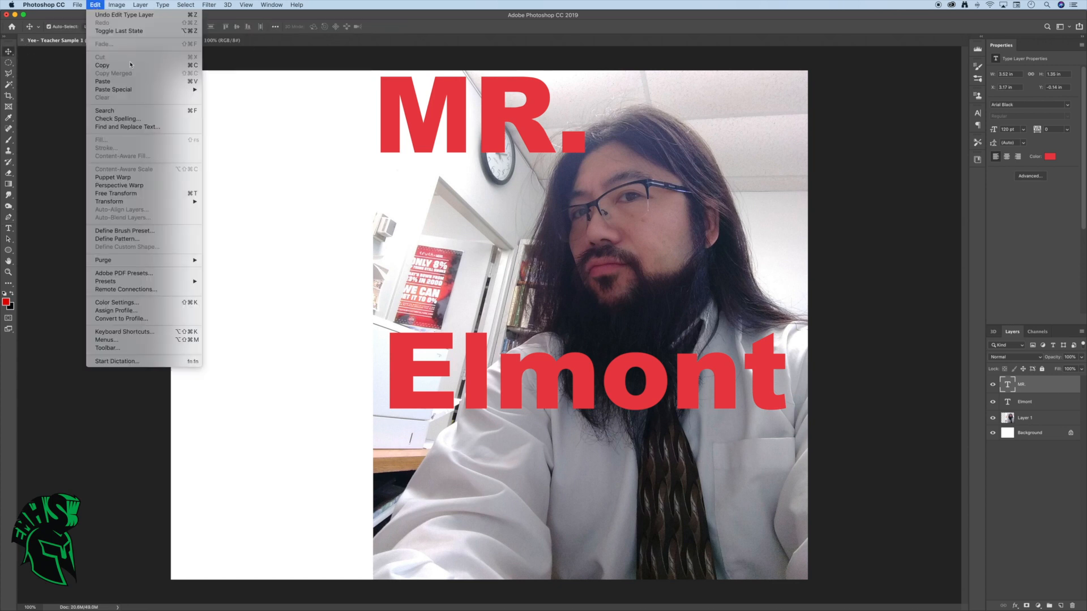
pyautogui.click(144, 199)
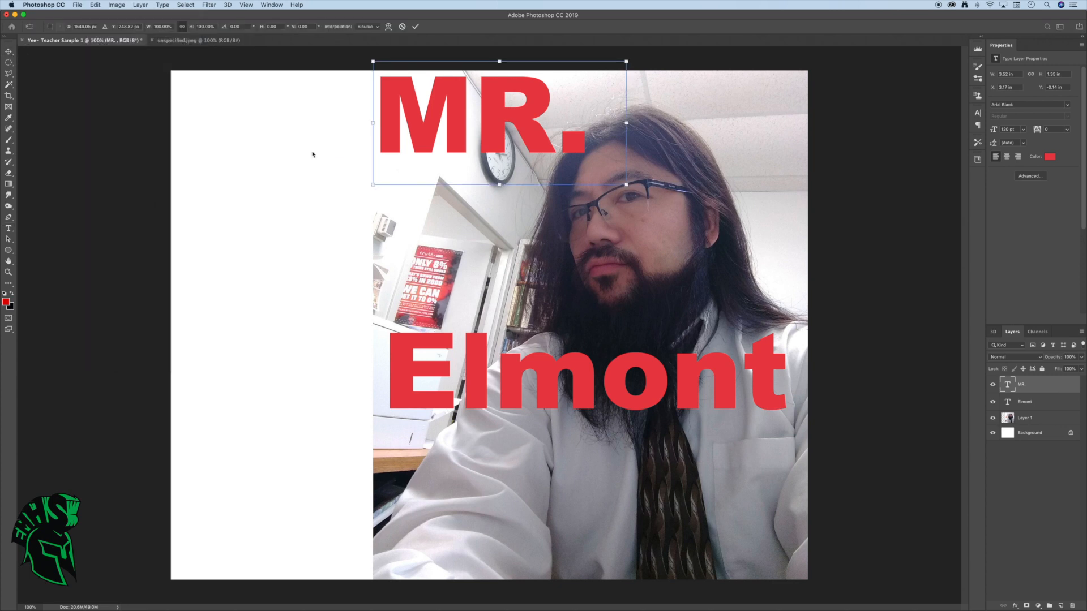
pyautogui.moveTo(627, 125); pyautogui.dragTo(807, 148)
pyautogui.moveTo(654, 131); pyautogui.dragTo(648, 162)
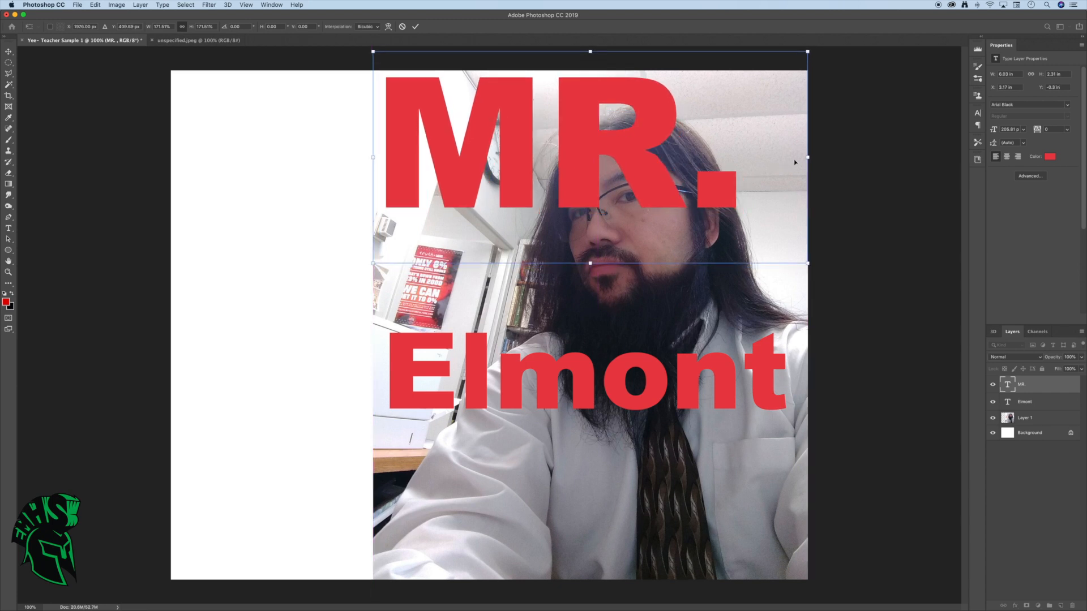
pyautogui.moveTo(811, 157); pyautogui.dragTo(779, 158)
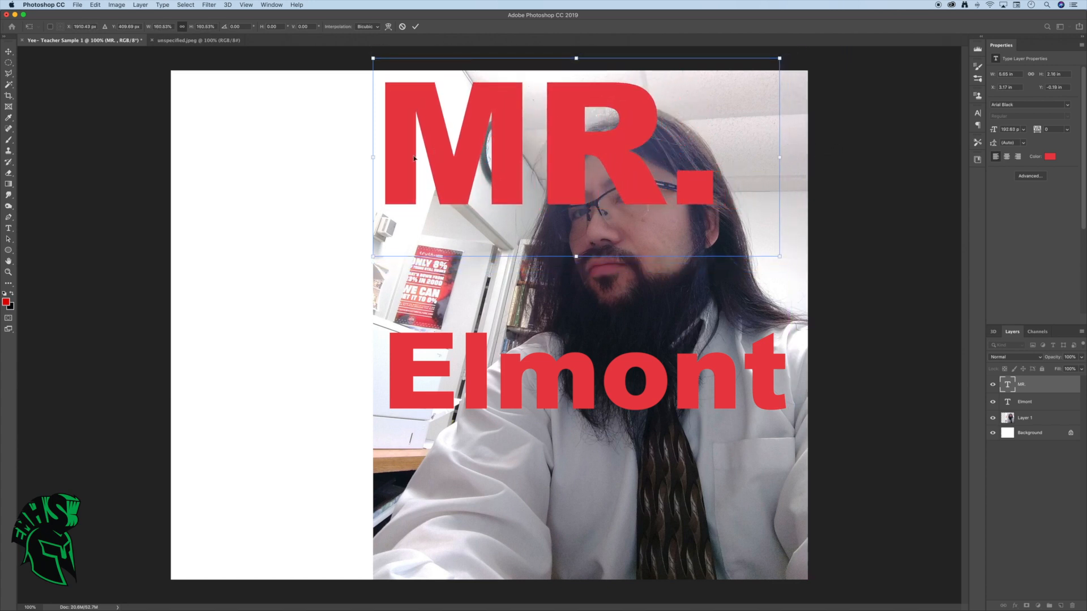
pyautogui.click(139, 5)
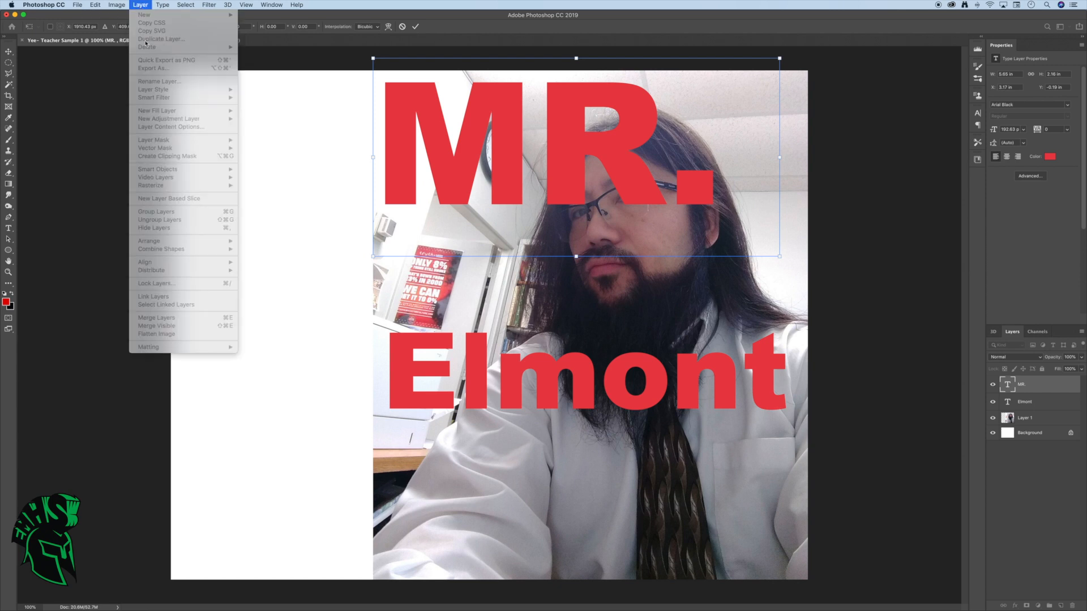
pyautogui.click(262, 99)
pyautogui.press('Return')
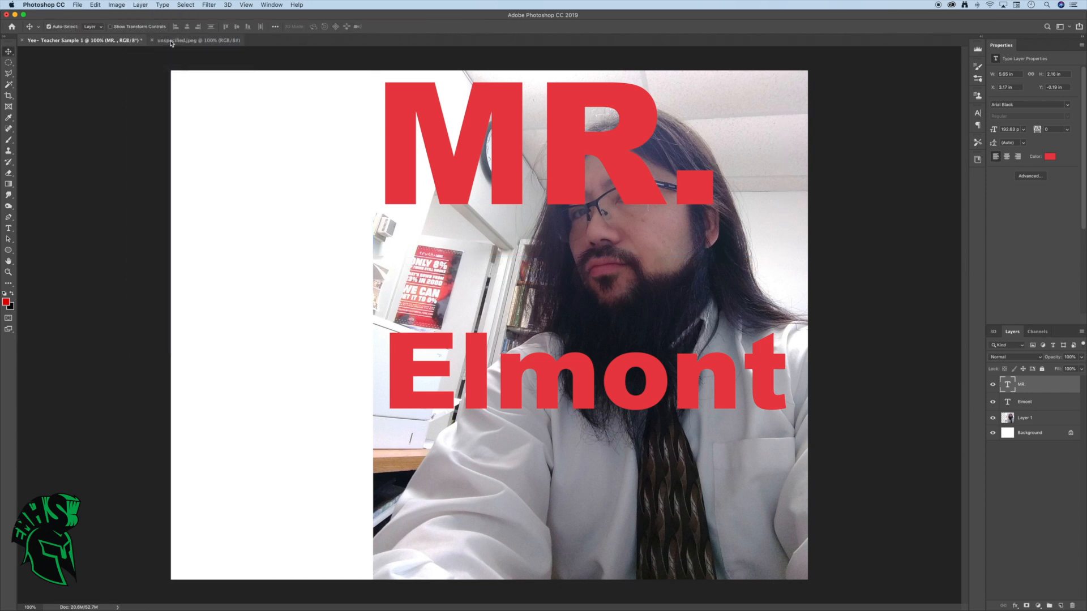
# Rasterize the "MR." text layer and stretch it horizontally with Free Transform until its period nearly reaches the photo's right edge
pyautogui.click(140, 5)
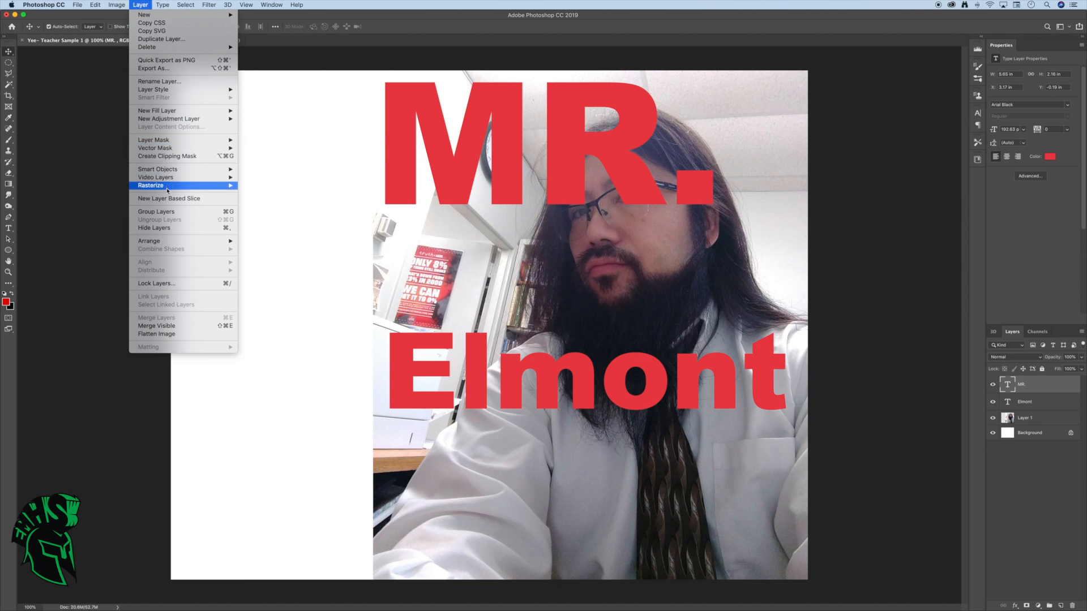
pyautogui.moveTo(176, 191)
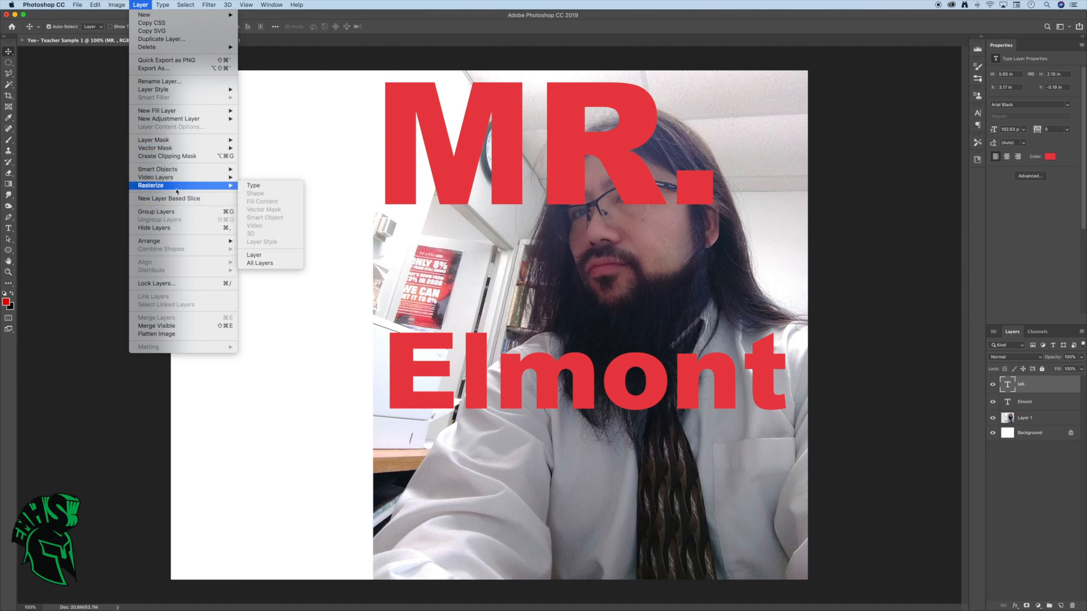
pyautogui.click(255, 186)
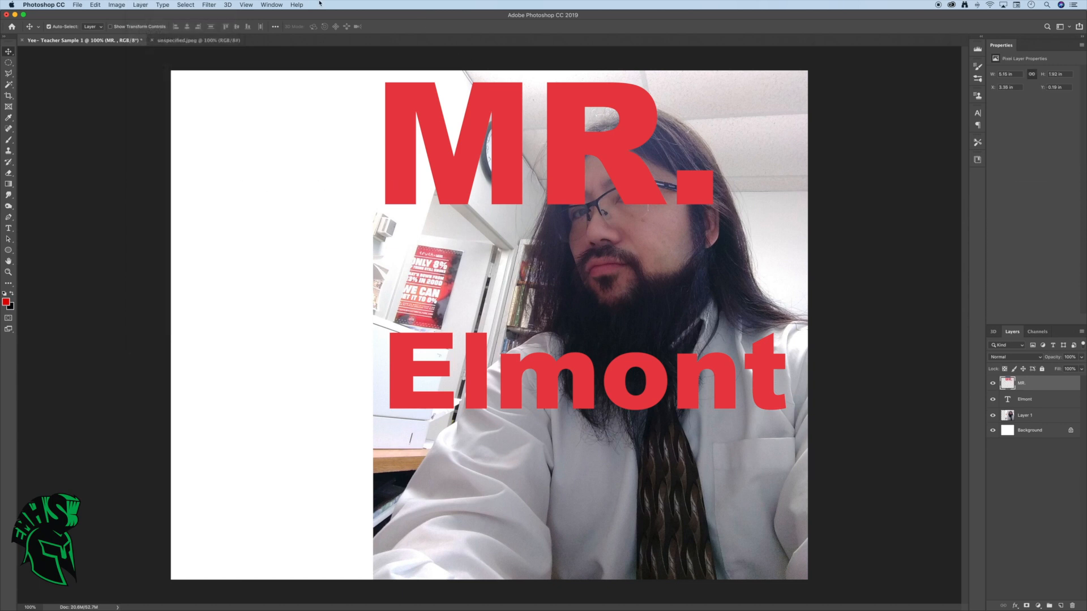
pyautogui.click(95, 5)
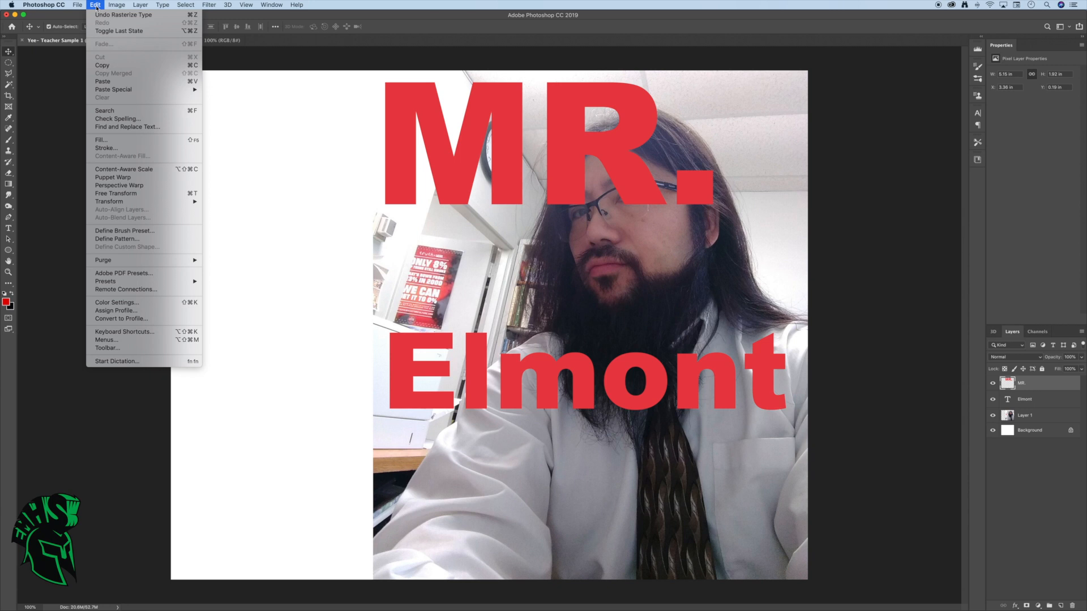
pyautogui.click(126, 193)
pyautogui.moveTo(714, 144); pyautogui.dragTo(799, 146)
pyautogui.press('Return')
# Move the "Elmont" text down to the photo's lower part and add the teacher's surname in capitals at 160 pt beneath "MR."
pyautogui.moveTo(586, 388); pyautogui.dragTo(590, 528)
pyautogui.click(9, 229)
pyautogui.moveTo(386, 213); pyautogui.dragTo(799, 393)
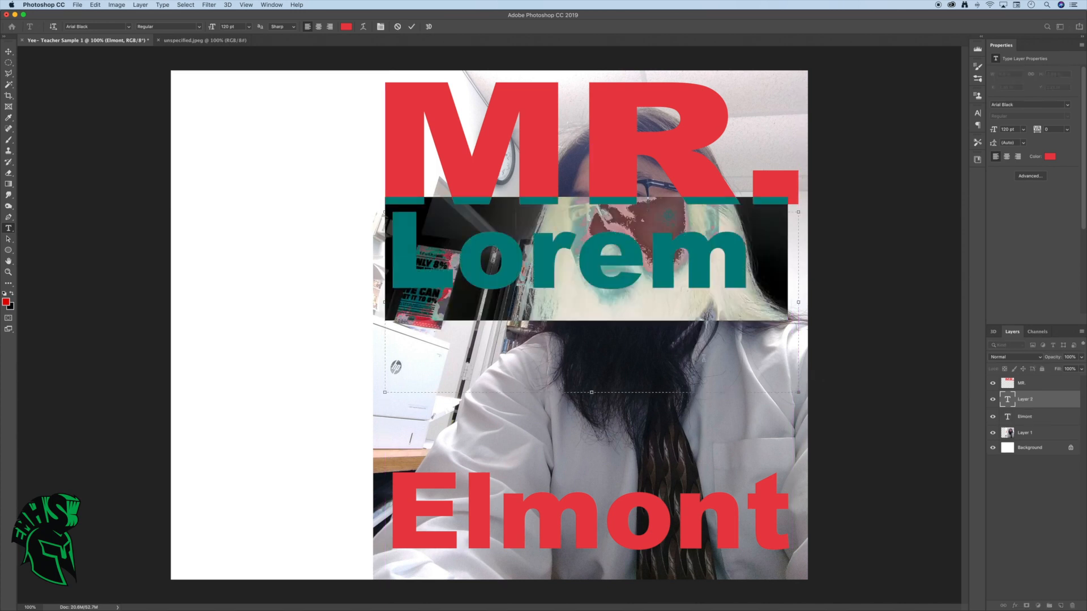
pyautogui.write('YEE')
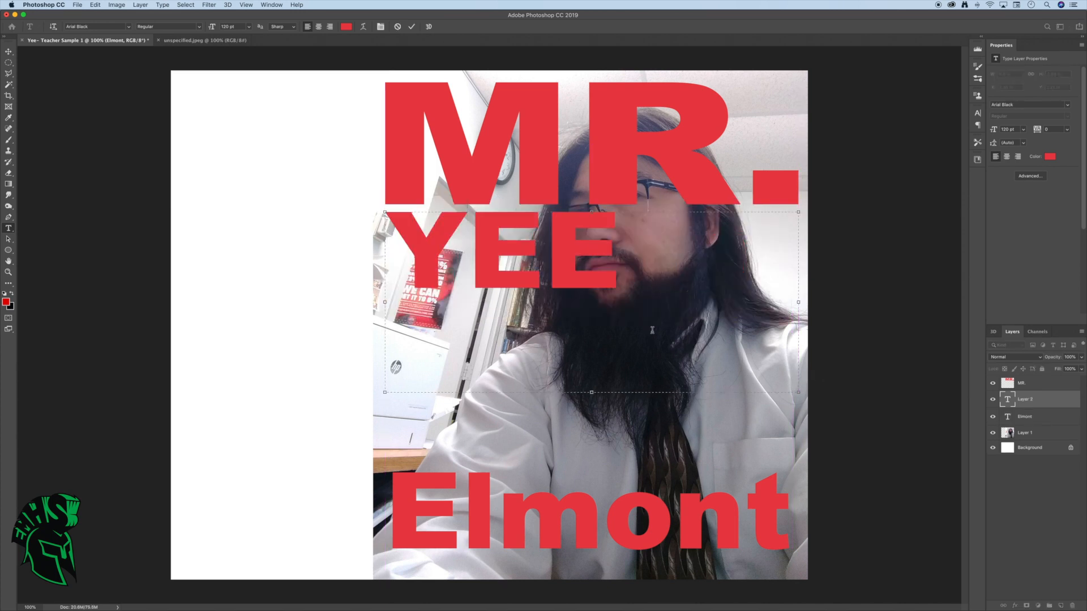
pyautogui.press('super+a')
pyautogui.click(226, 27)
pyautogui.press('BackSpace')
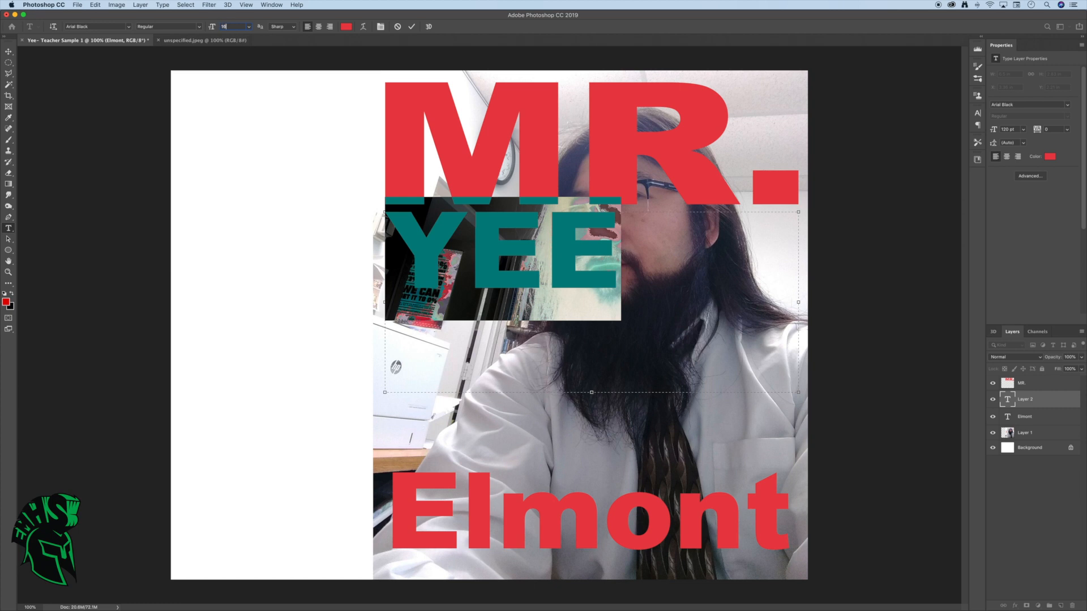
pyautogui.click(294, 166)
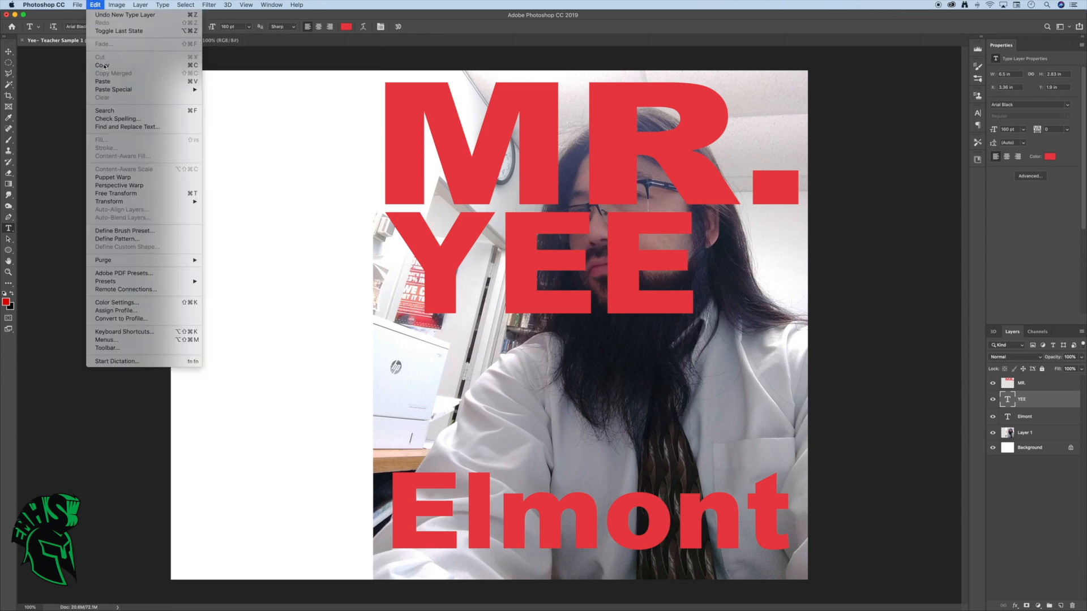
# Enlarge the surname text with Free Transform to about 135% width and 142% height, and move the "Elmont" text up directly beneath it
pyautogui.click(121, 193)
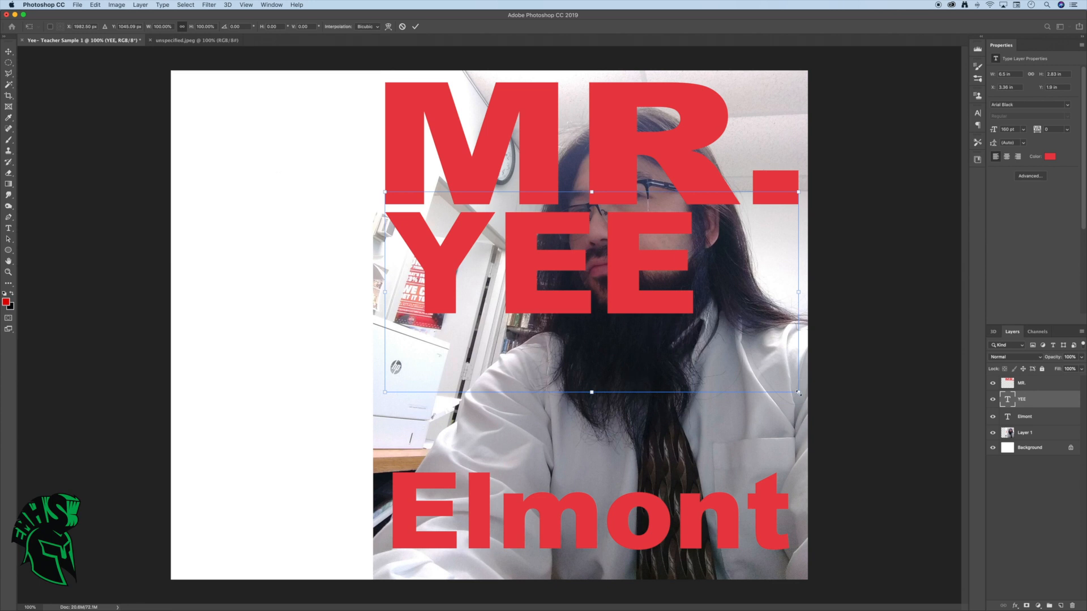
pyautogui.moveTo(798, 393); pyautogui.dragTo(944, 477)
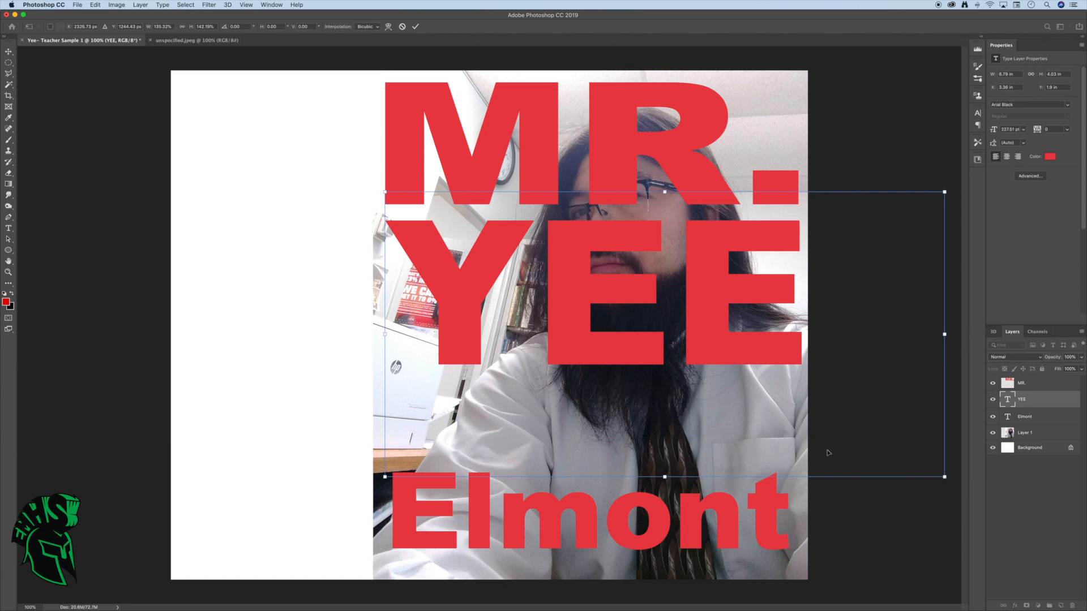
pyautogui.click(10, 52)
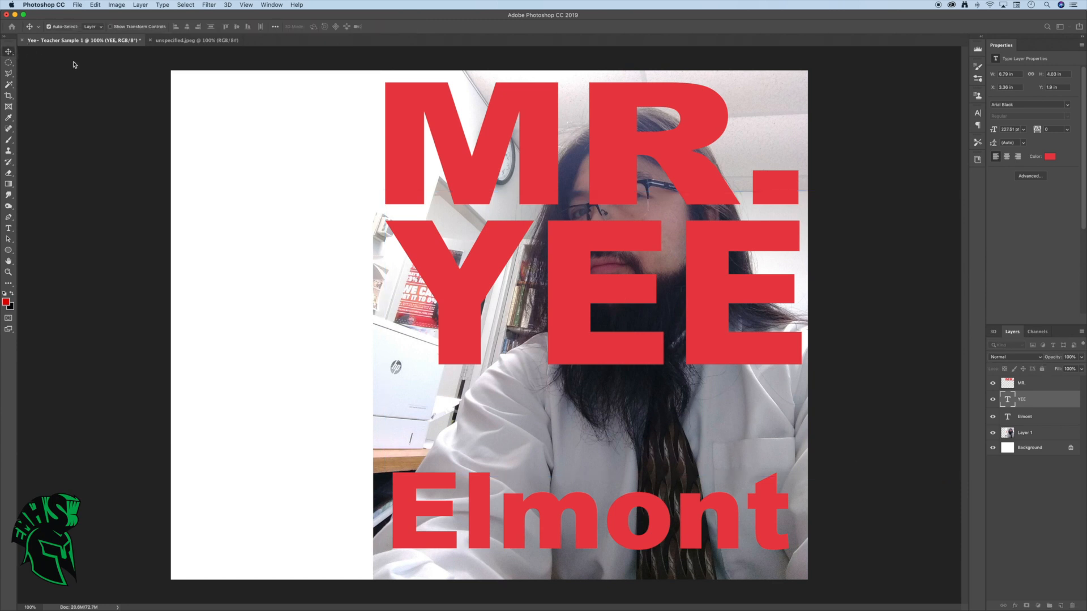
pyautogui.moveTo(651, 501); pyautogui.dragTo(653, 416)
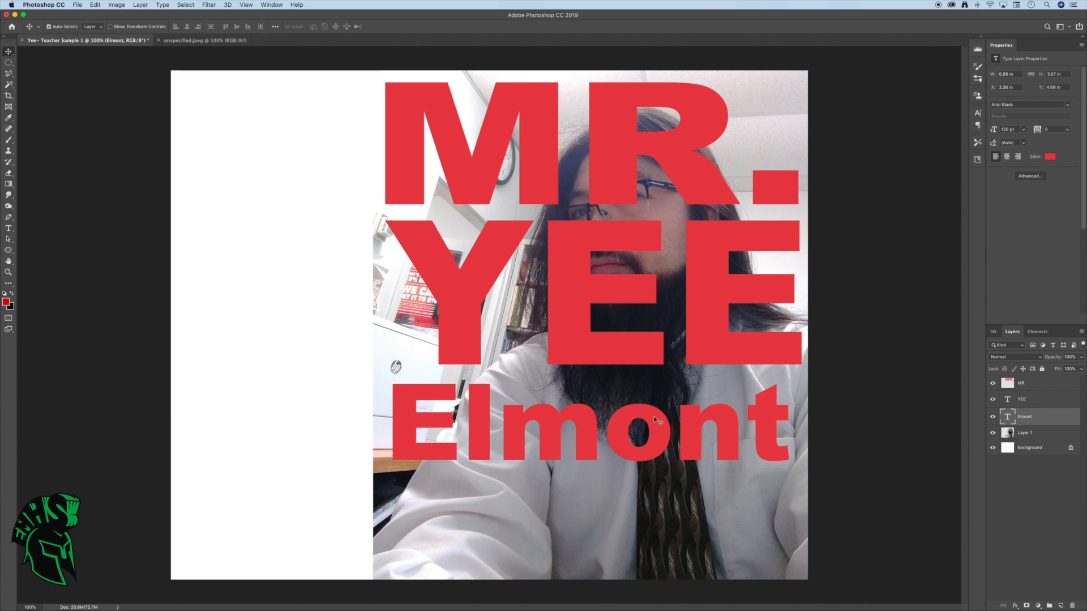
pyautogui.click(9, 229)
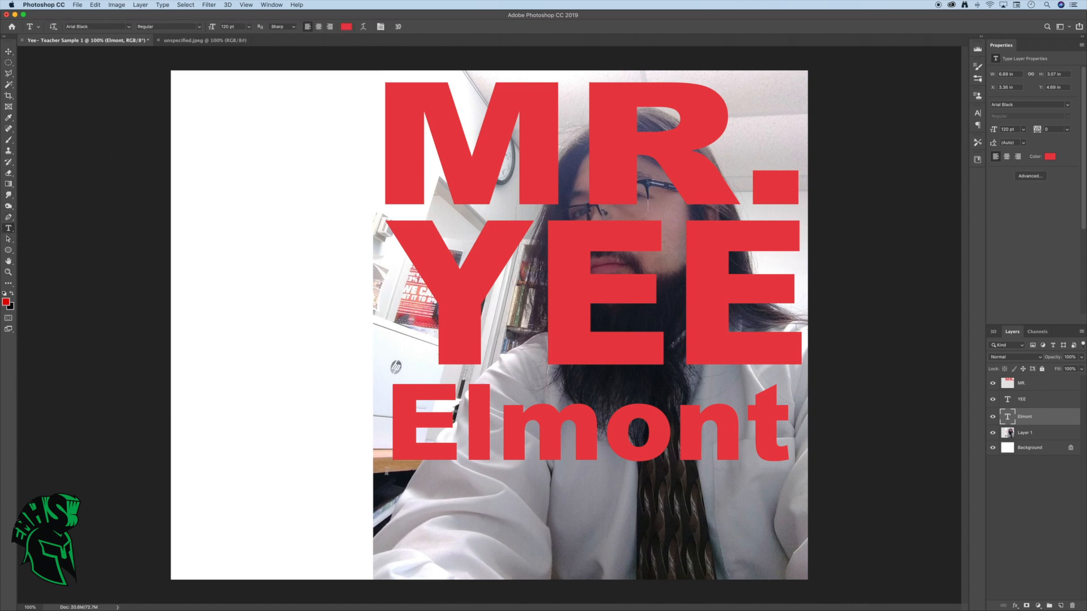
pyautogui.moveTo(387, 470); pyautogui.dragTo(459, 520)
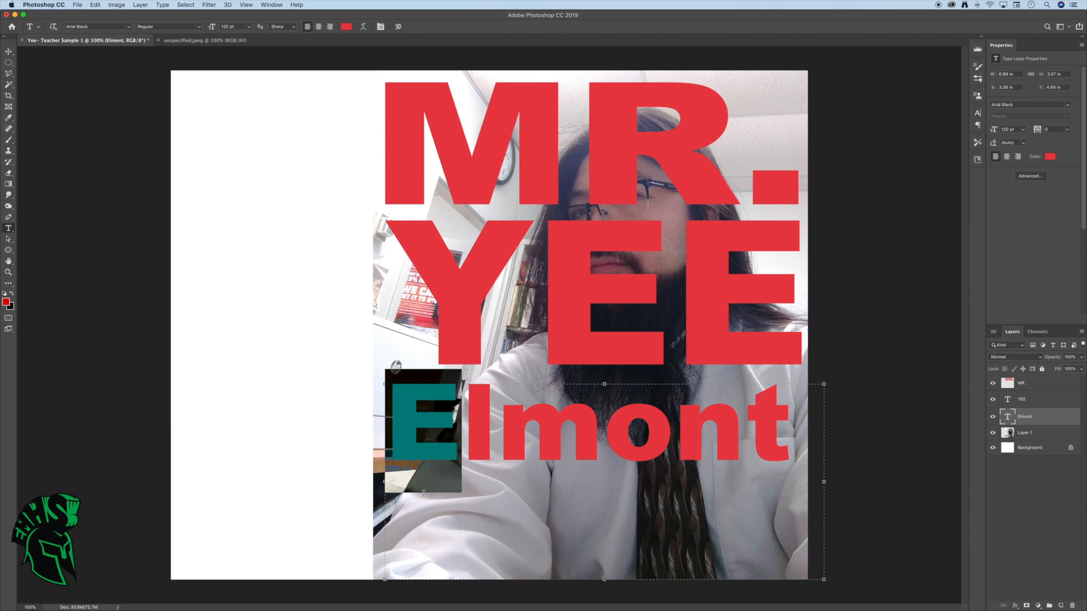
pyautogui.click(487, 521)
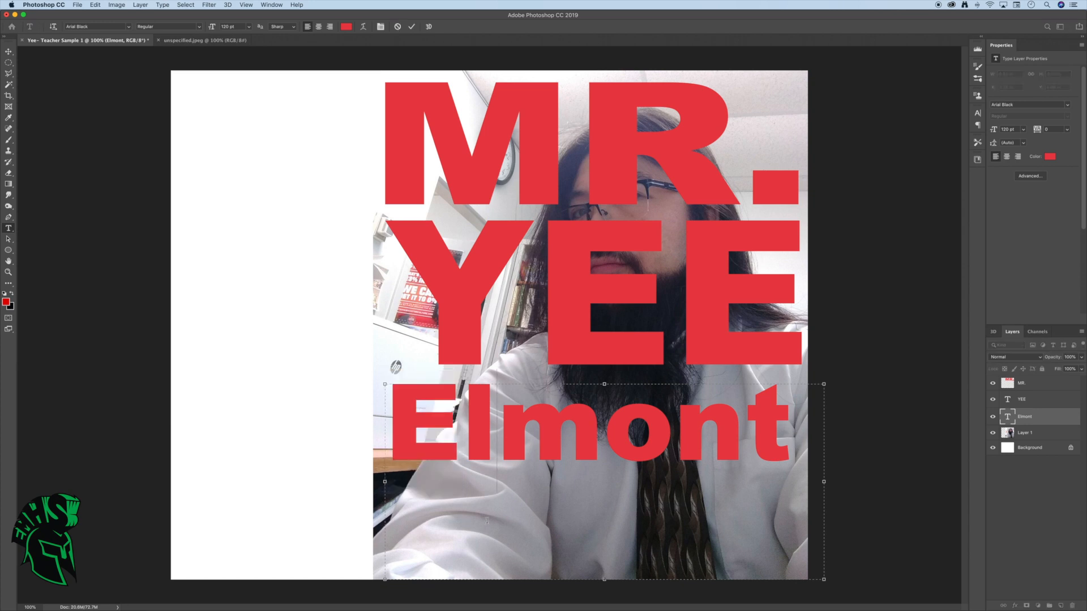
pyautogui.click(327, 473)
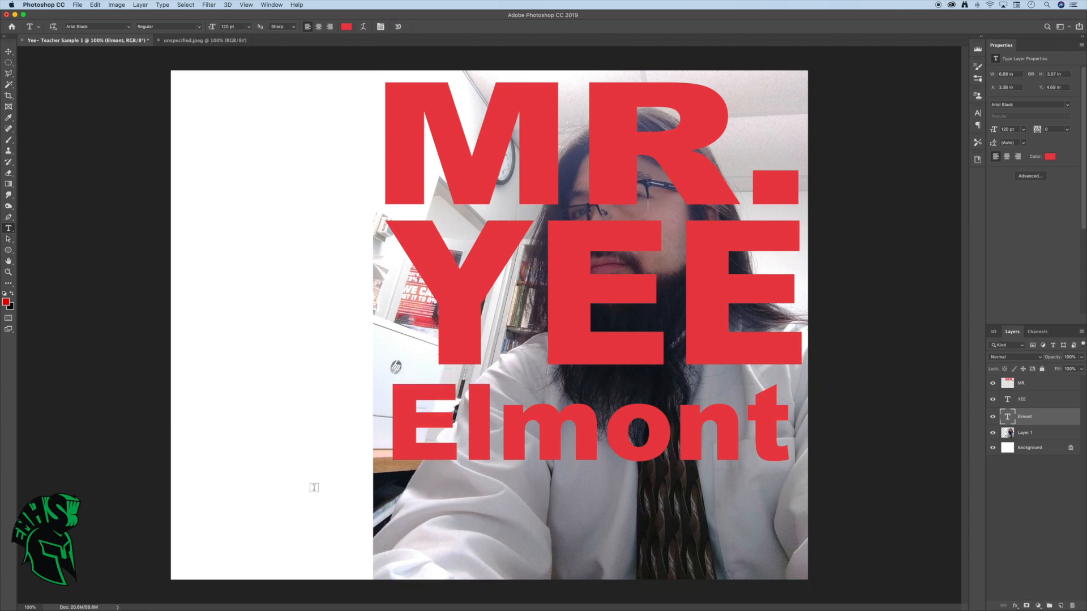
# Add the text "ART" in a text box about 5 by 1.2 inches and place it below "Elmont", aligned with its left edge
pyautogui.moveTo(267, 493); pyautogui.dragTo(582, 571)
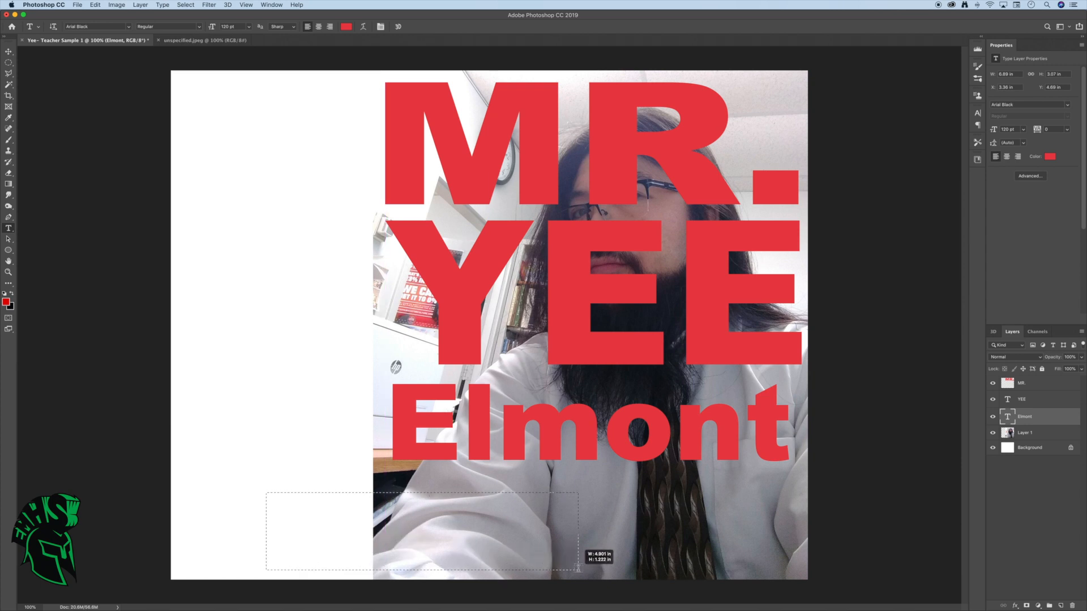
pyautogui.write('A')
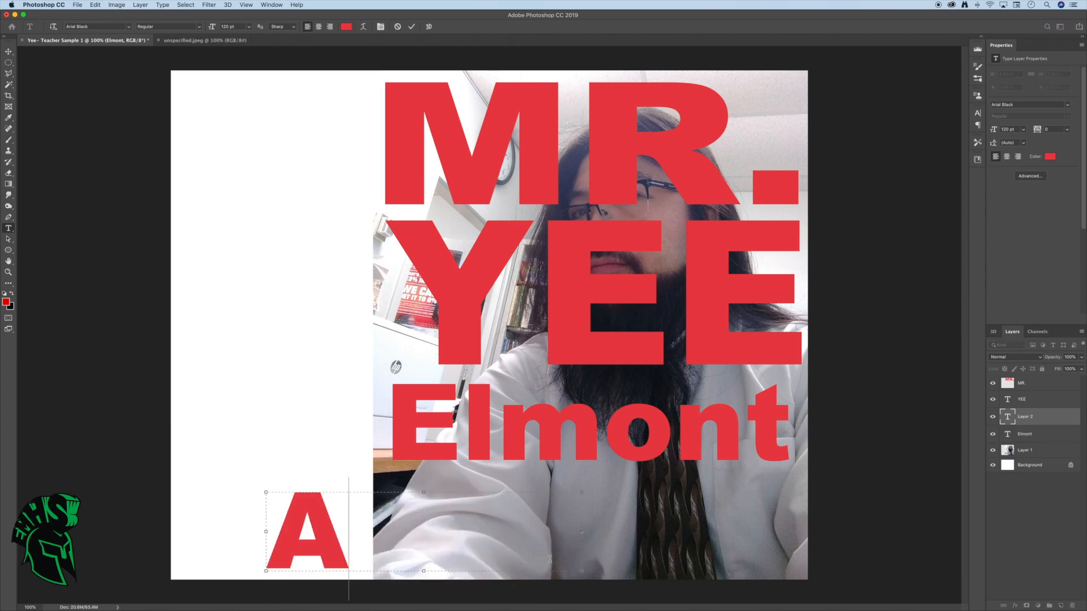
pyautogui.write('RY')
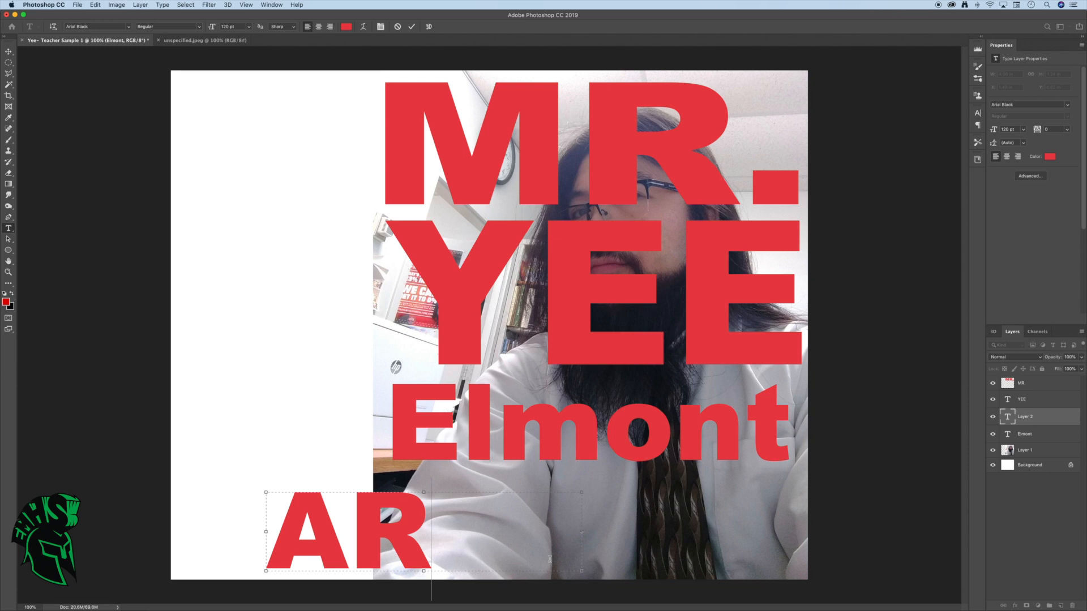
pyautogui.press('BackSpace')
pyautogui.write('T')
pyautogui.click(416, 514)
pyautogui.click(11, 54)
pyautogui.moveTo(420, 522); pyautogui.dragTo(537, 513)
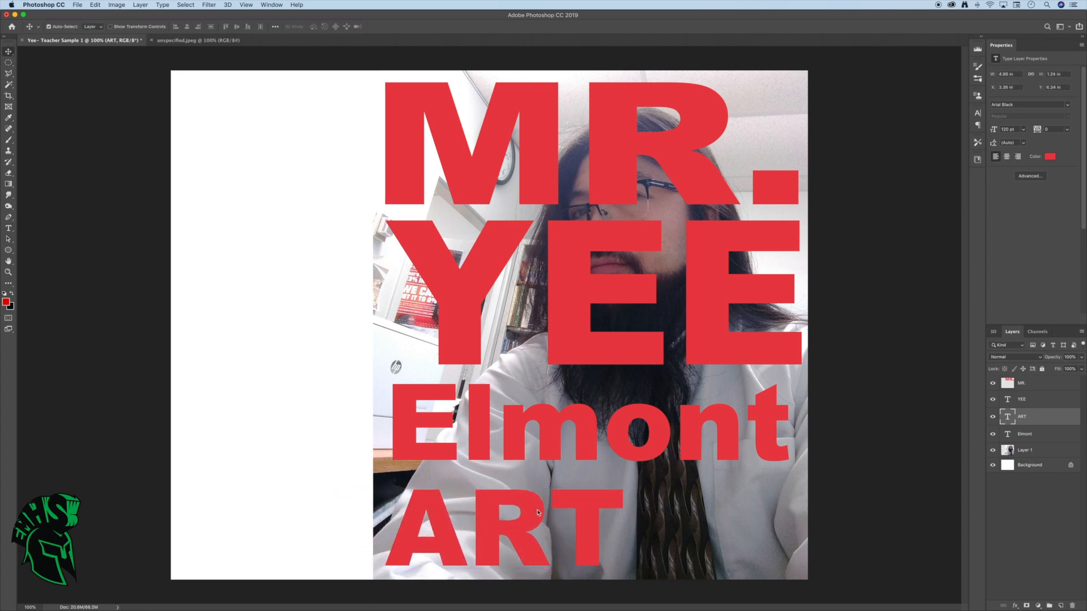
# Stretch the "ART" text horizontally with Free Transform to about 173% so it spans the width of the lines above
pyautogui.click(95, 4)
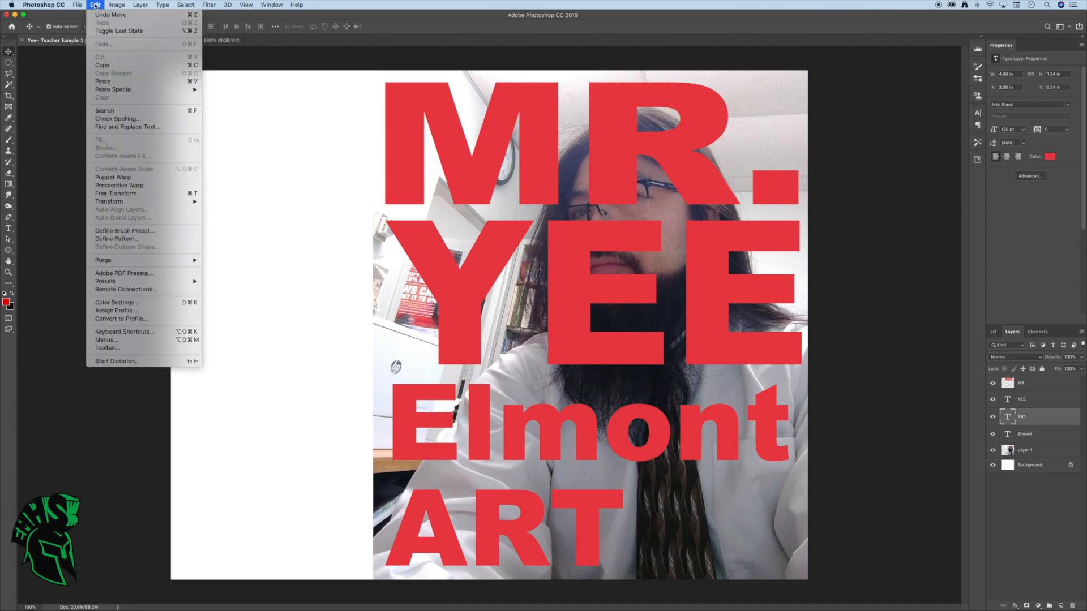
pyautogui.click(116, 194)
pyautogui.moveTo(702, 538); pyautogui.dragTo(934, 532)
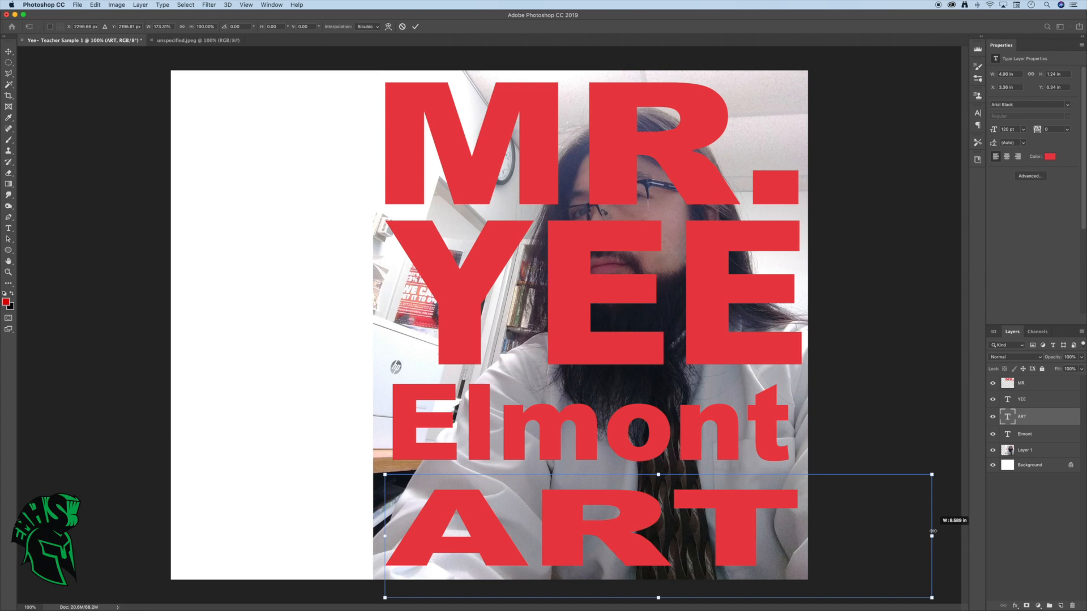
pyautogui.moveTo(933, 531); pyautogui.dragTo(933, 532)
pyautogui.press('Return')
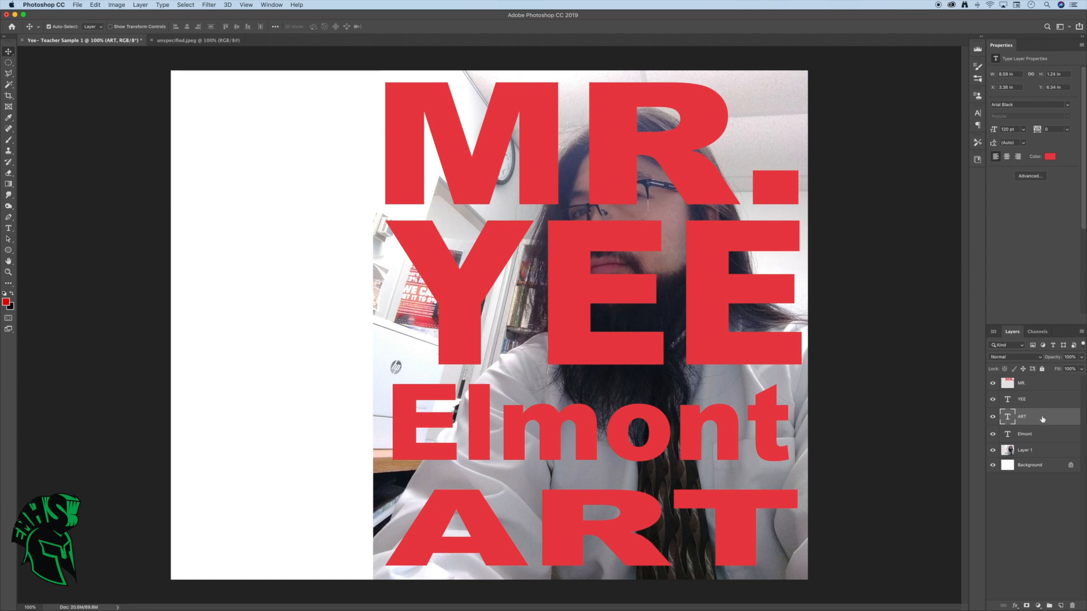
# Link the four text layers and merge them into a single layer
pyautogui.click(1042, 435)
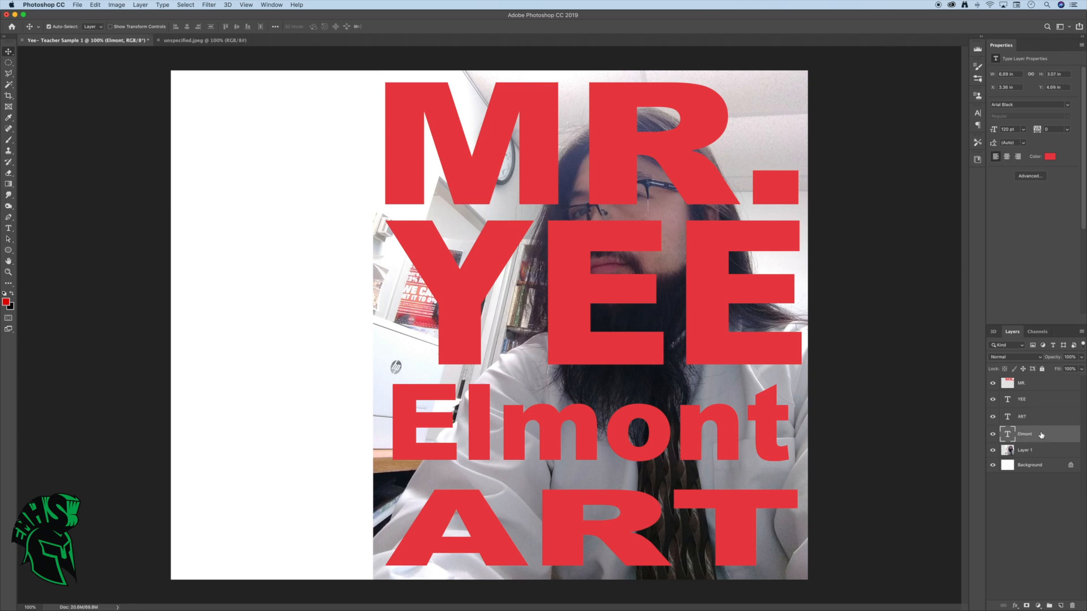
pyautogui.keyDown('shift'); pyautogui.click(1036, 386); pyautogui.keyUp('shift')
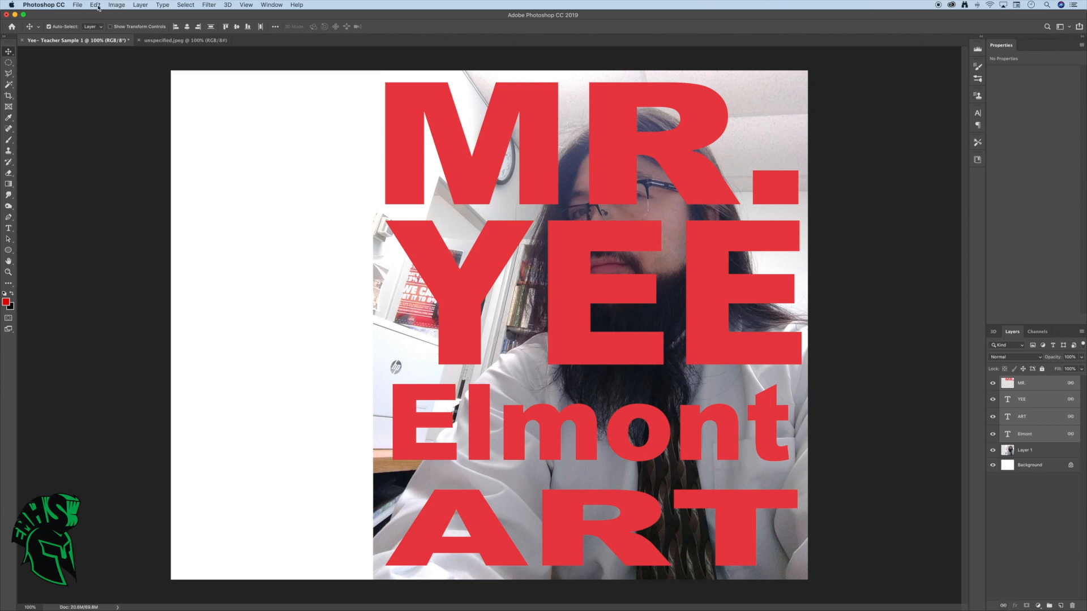
pyautogui.click(139, 5)
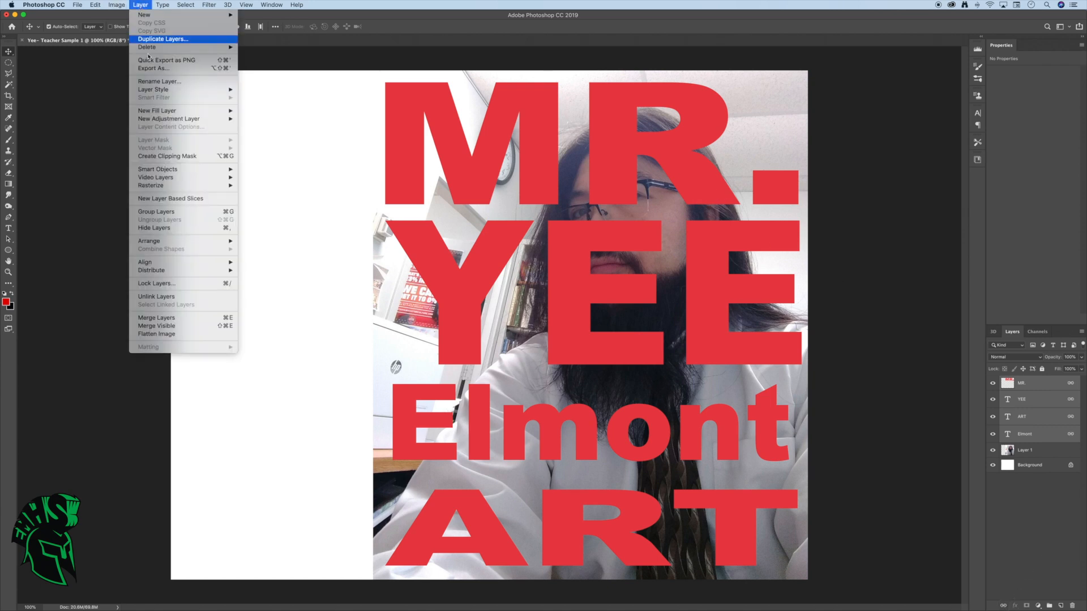
pyautogui.click(157, 318)
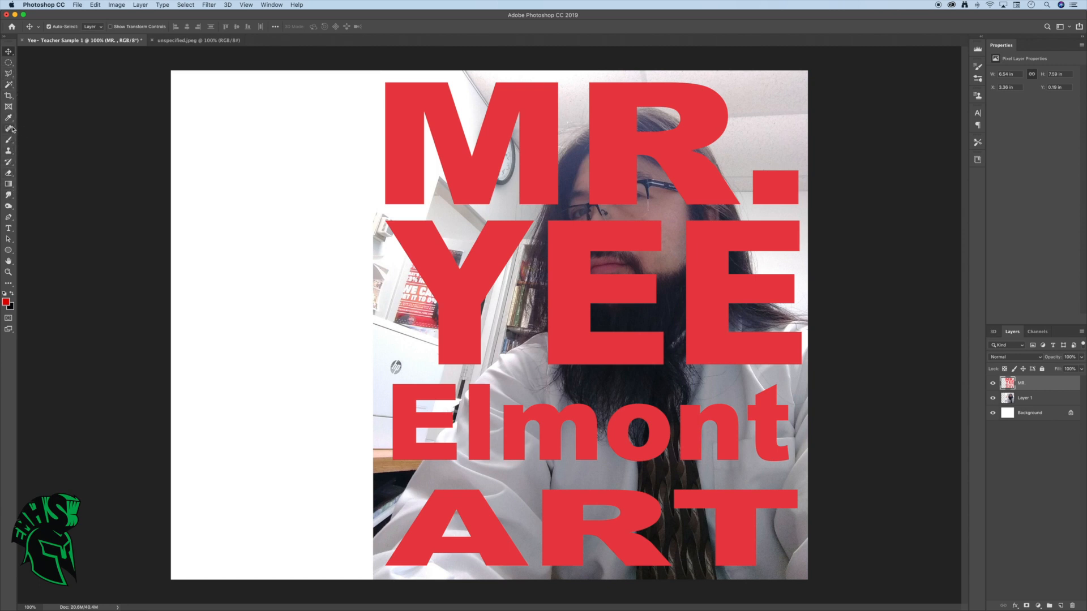
# Select every red letter and the period on the merged text layer with the Magic Wand, adding each one to the selection
pyautogui.click(10, 86)
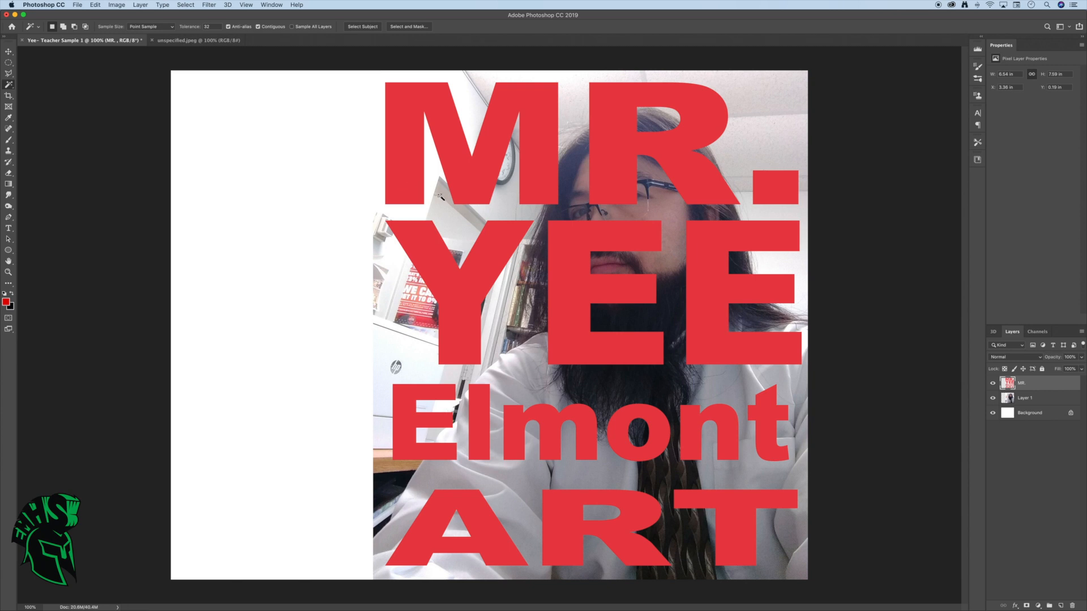
pyautogui.click(416, 185)
pyautogui.keyDown('shift'); pyautogui.click(607, 168); pyautogui.keyUp('shift')
pyautogui.keyDown('shift'); pyautogui.click(691, 238); pyautogui.keyUp('shift')
pyautogui.keyDown('shift'); pyautogui.click(632, 239); pyautogui.keyUp('shift')
pyautogui.keyDown('shift'); pyautogui.click(497, 244); pyautogui.keyUp('shift')
pyautogui.keyDown('shift'); pyautogui.click(448, 393); pyautogui.keyUp('shift')
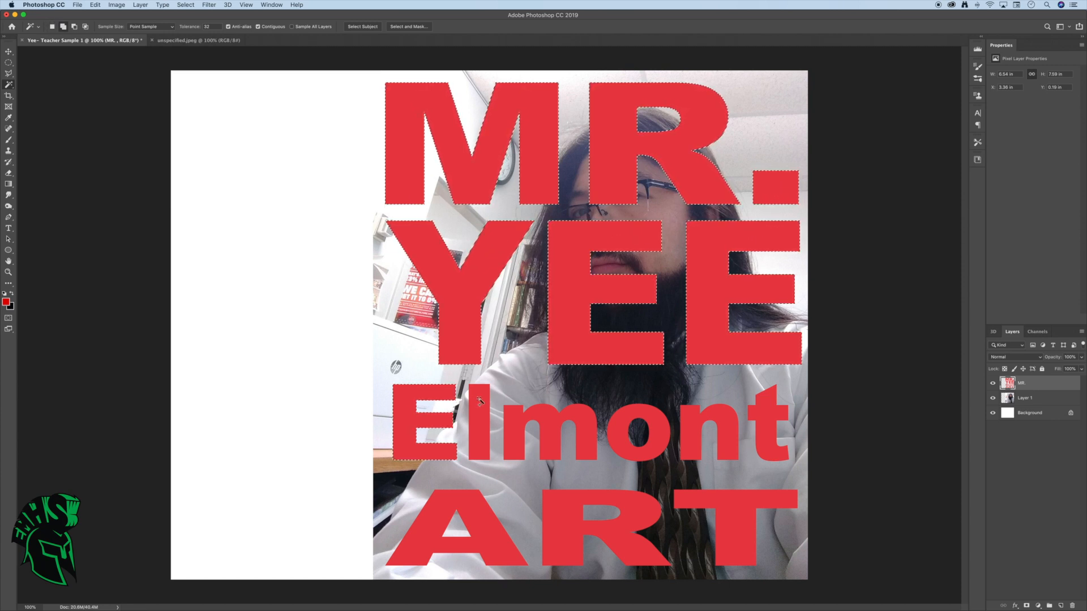
pyautogui.keyDown('shift'); pyautogui.click(480, 411); pyautogui.keyUp('shift')
pyautogui.keyDown('shift'); pyautogui.click(512, 413); pyautogui.keyUp('shift')
pyautogui.keyDown('shift'); pyautogui.click(620, 422); pyautogui.keyUp('shift')
pyautogui.keyDown('shift'); pyautogui.click(697, 425); pyautogui.keyUp('shift')
pyautogui.keyDown('shift'); pyautogui.click(759, 430); pyautogui.keyUp('shift')
pyautogui.keyDown('shift'); pyautogui.click(696, 507); pyautogui.keyUp('shift')
pyautogui.keyDown('shift'); pyautogui.click(635, 508); pyautogui.keyUp('shift')
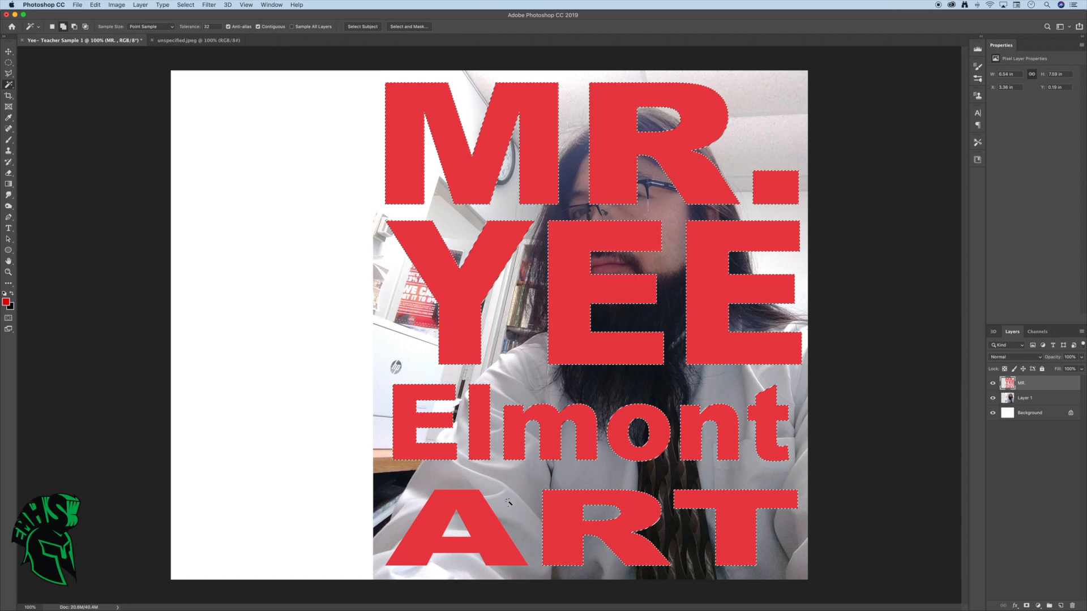
pyautogui.keyDown('shift'); pyautogui.click(476, 509); pyautogui.keyUp('shift')
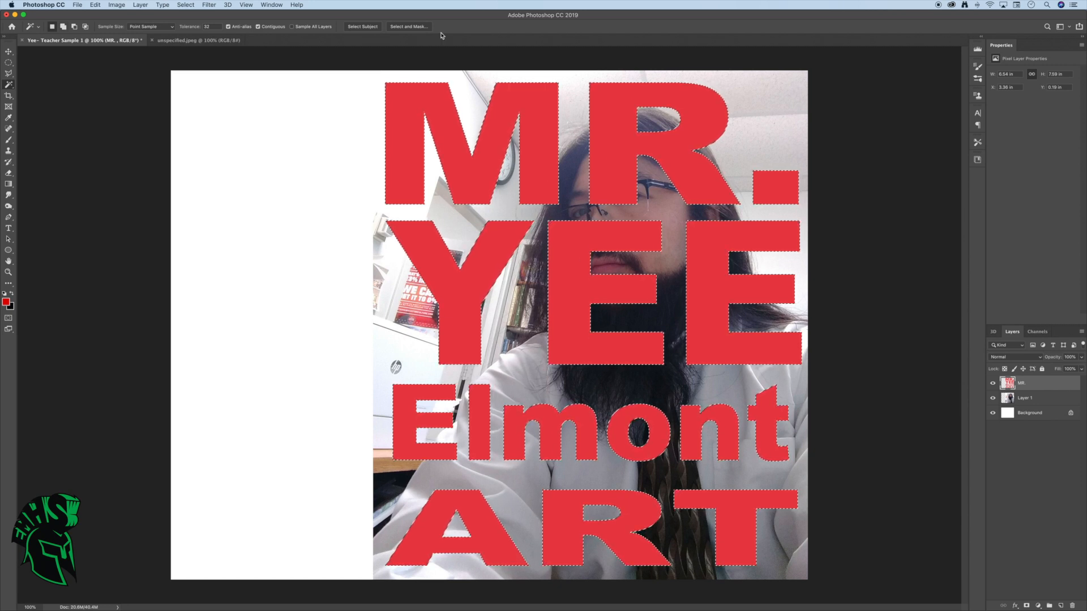
# Invert the letter selection and delete the photo area outside the letters from Layer 1
pyautogui.click(187, 5)
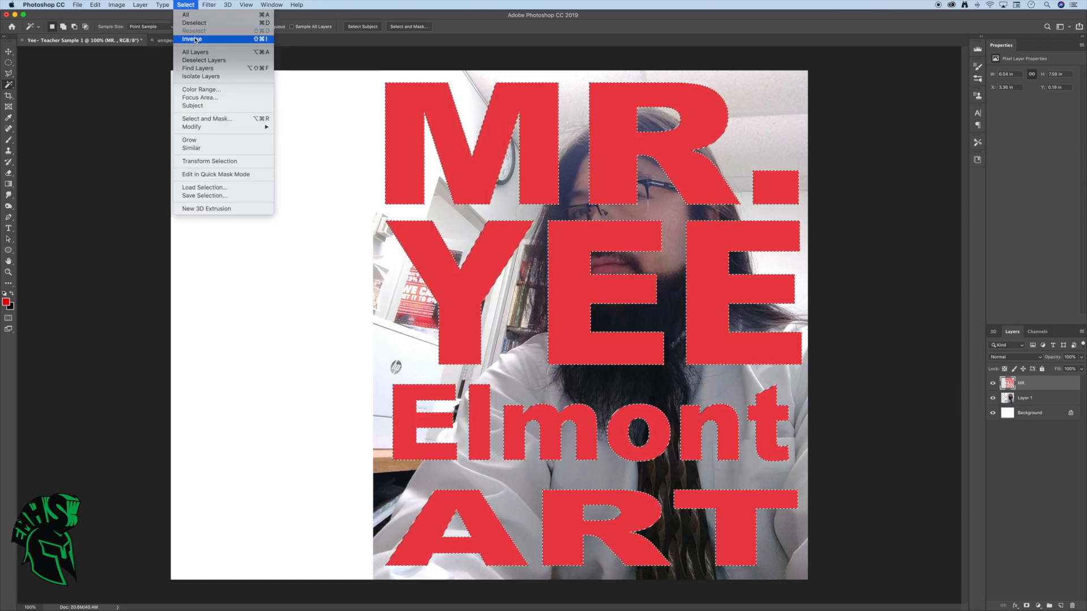
pyautogui.click(197, 38)
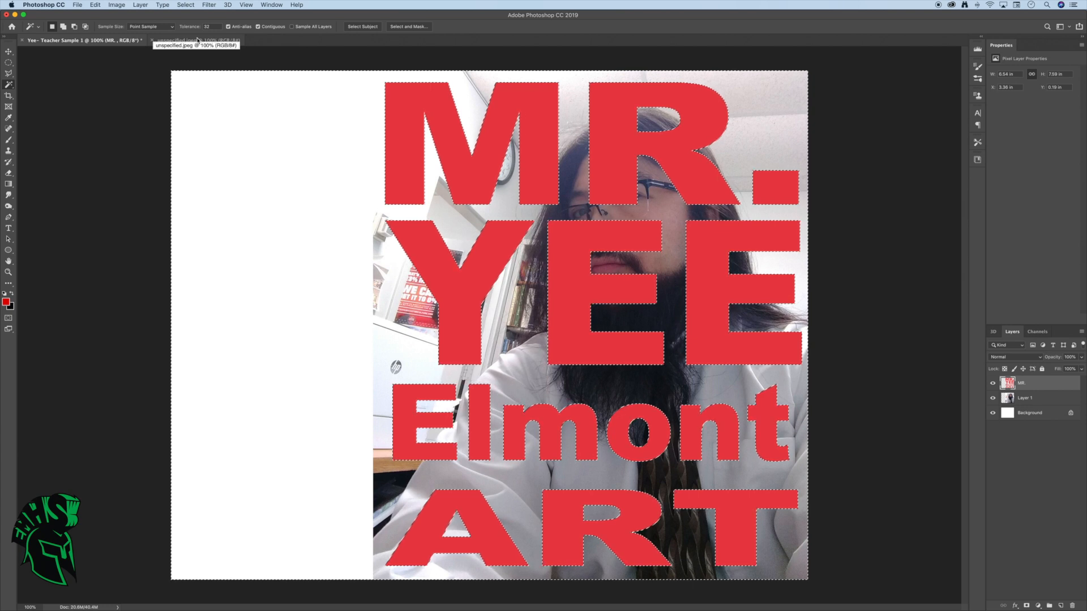
pyautogui.click(1034, 400)
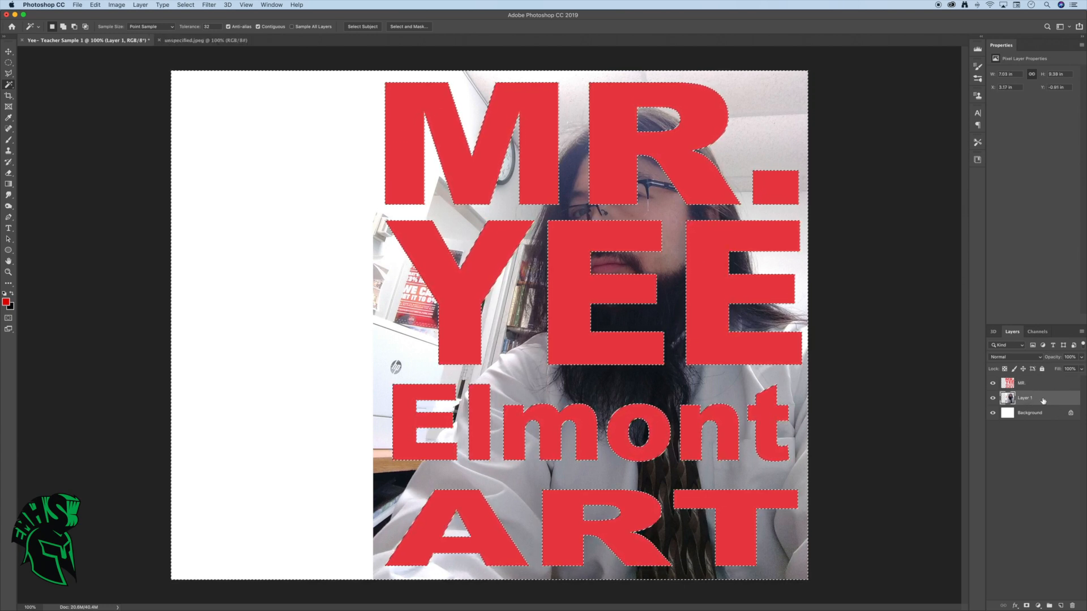
pyautogui.press('Delete')
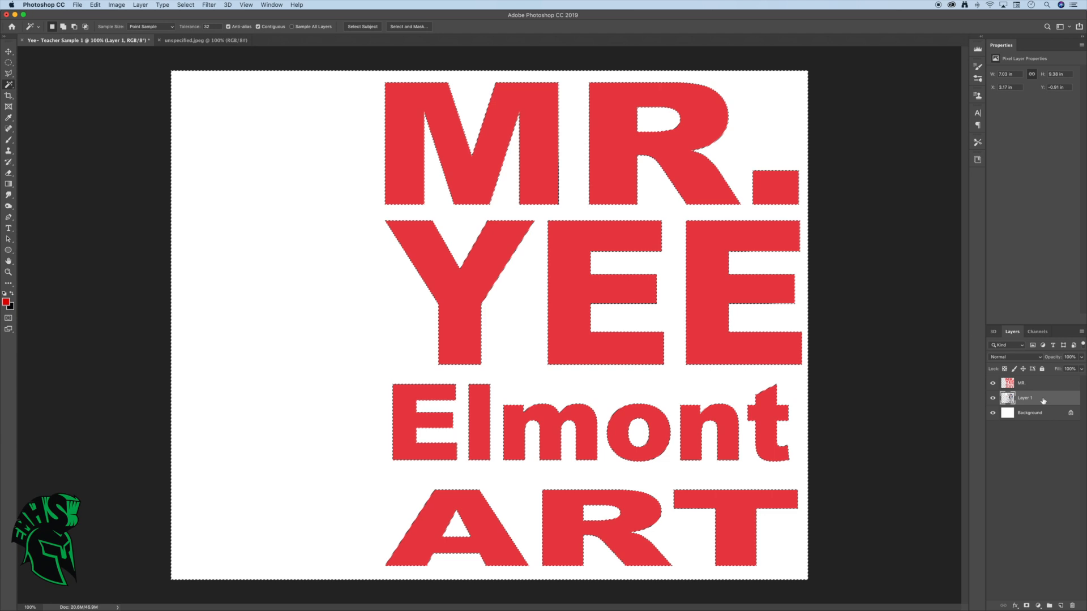
# Hide the red text layer and clear the selection around the letters
pyautogui.click(993, 383)
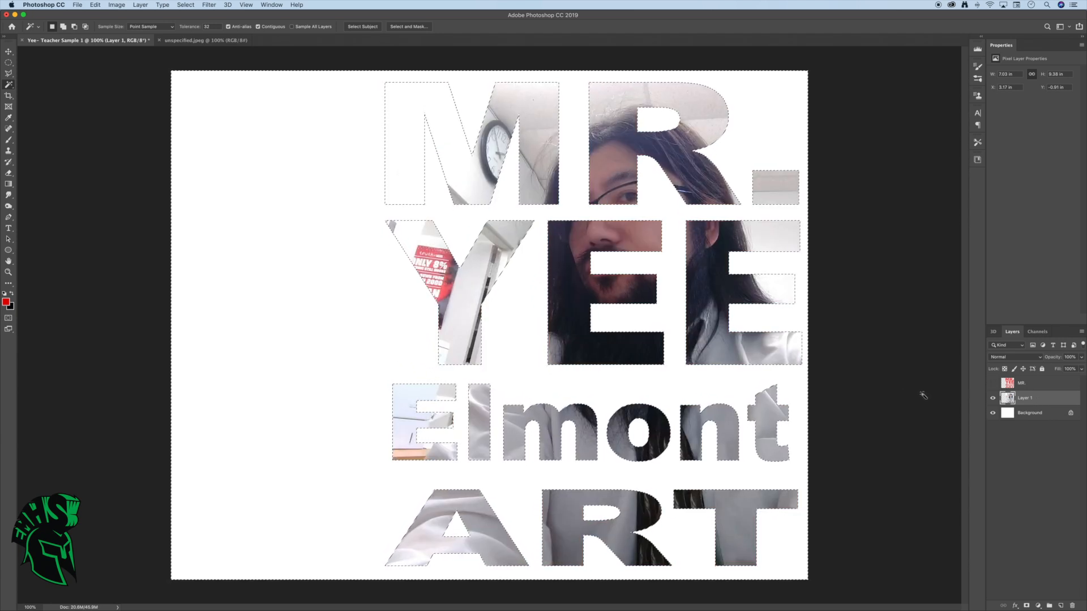
pyautogui.press('super+d')
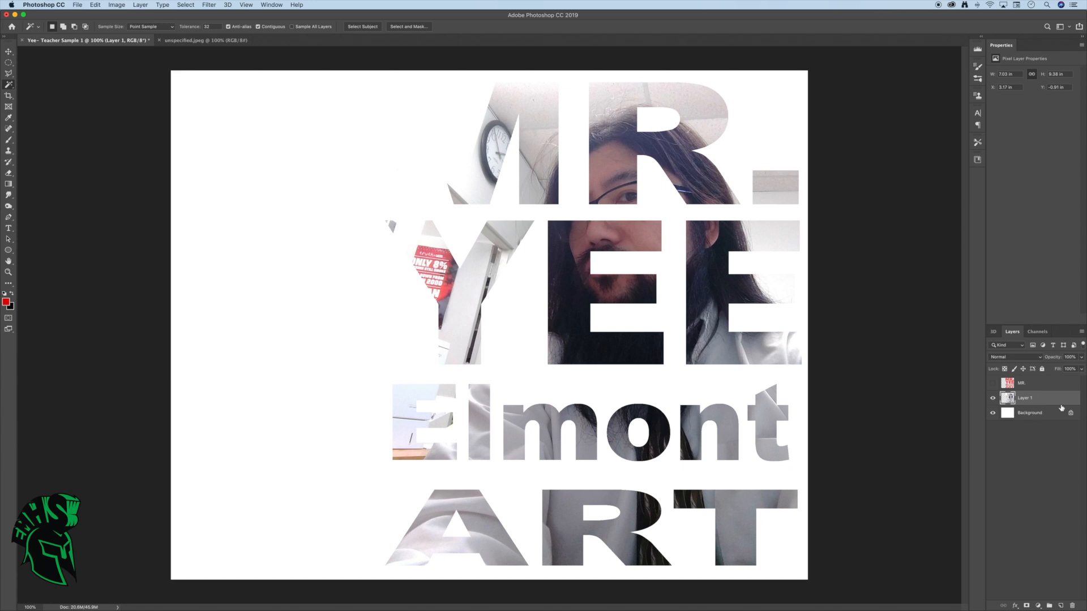
# Fill the Background layer with black using the Paint Bucket
pyautogui.click(1039, 415)
pyautogui.click(12, 294)
pyautogui.moveTo(8, 184); pyautogui.dragTo(48, 192)
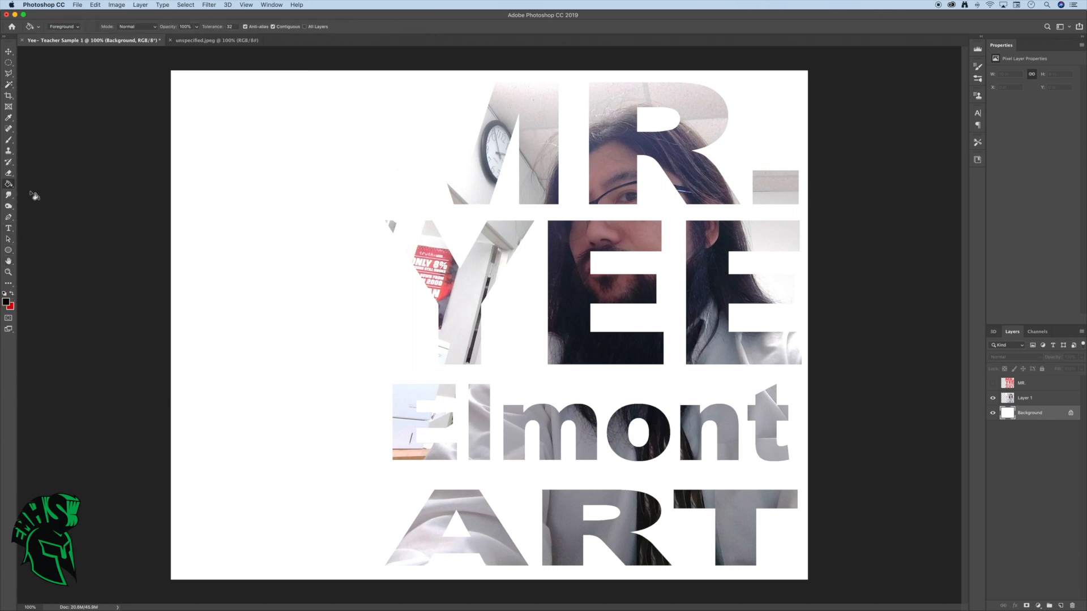
pyautogui.click(198, 225)
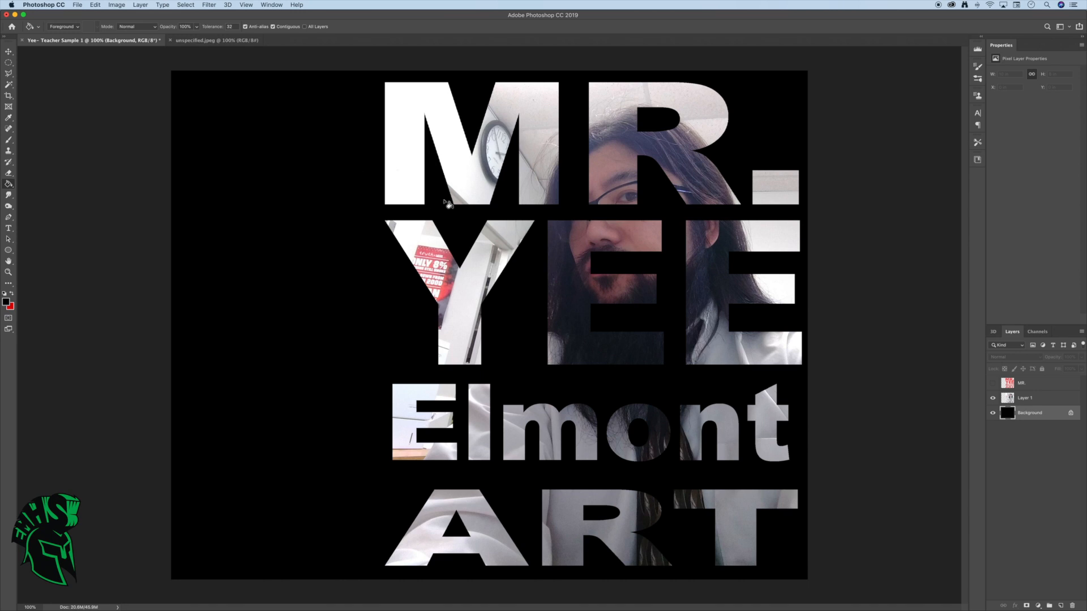
# Check the layer stack by toggling the visibility of the red text, the cut-out photo and the black Background
pyautogui.click(994, 385)
pyautogui.click(994, 385)
pyautogui.click(993, 398)
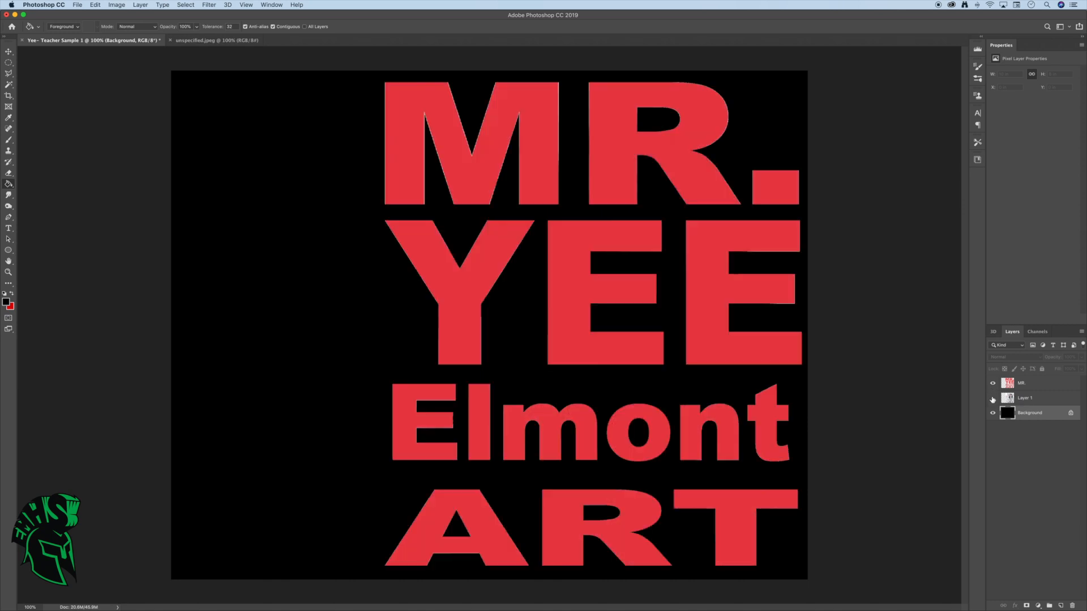
pyautogui.click(993, 384)
pyautogui.click(992, 399)
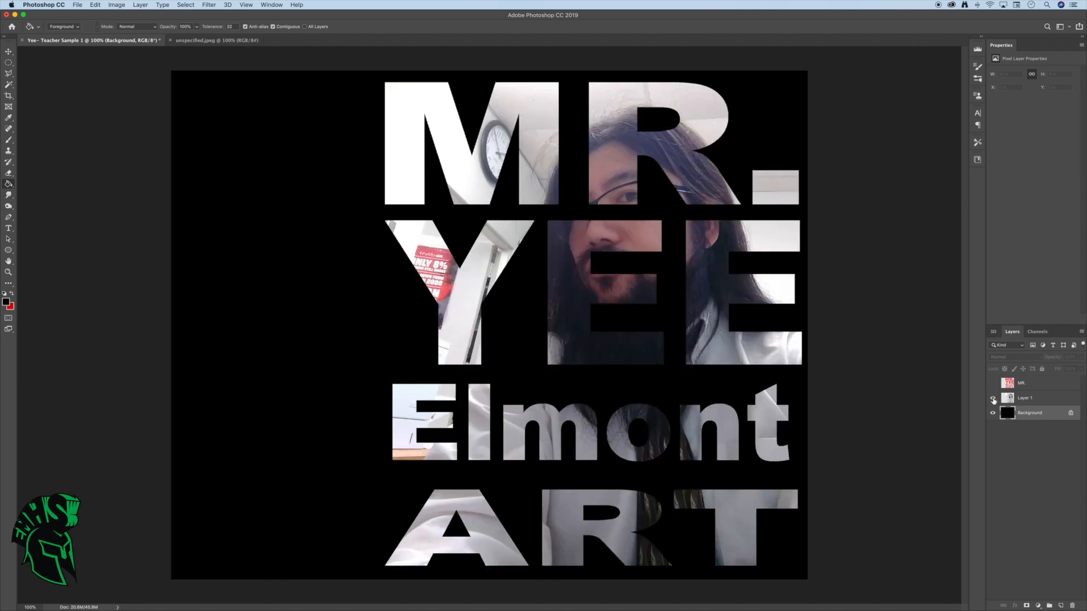
pyautogui.click(993, 414)
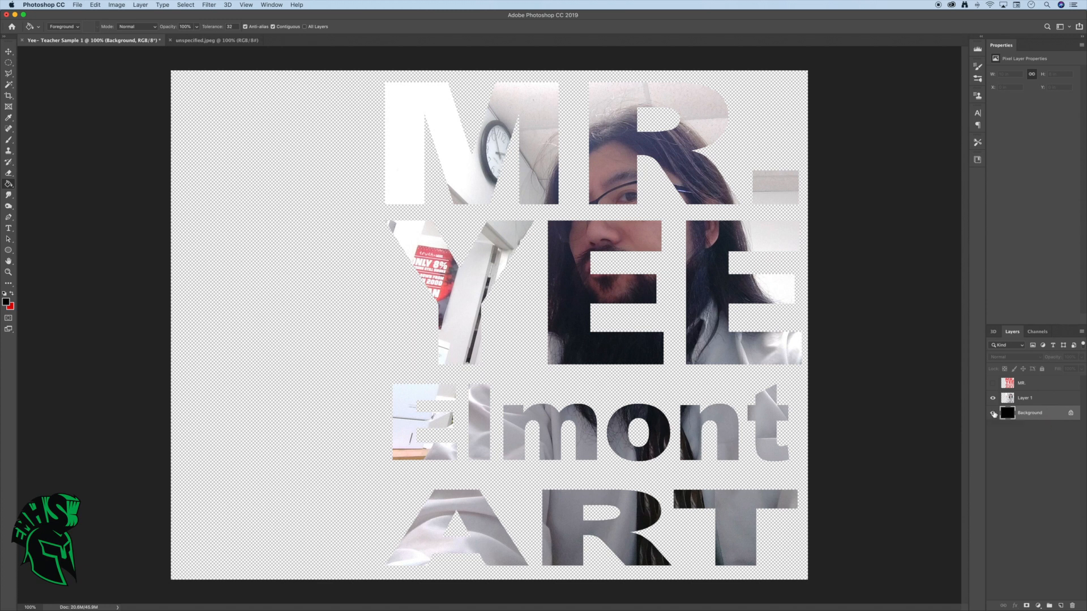
pyautogui.click(994, 413)
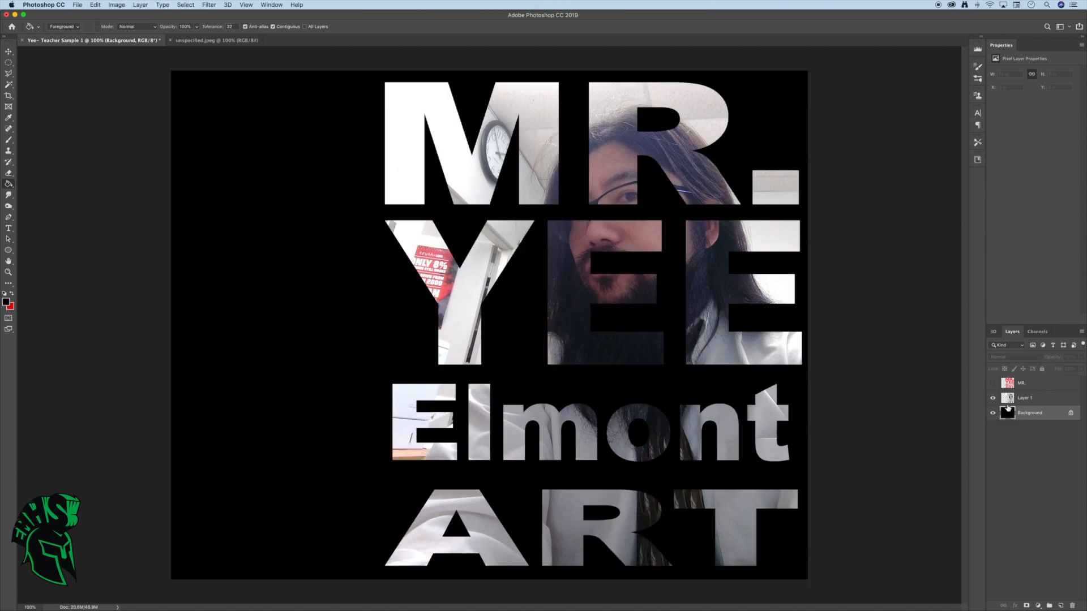
# Move the cut-out photo lettering on Layer 1 about 1.27 in to the left, keeping its height in the document
pyautogui.click(1042, 399)
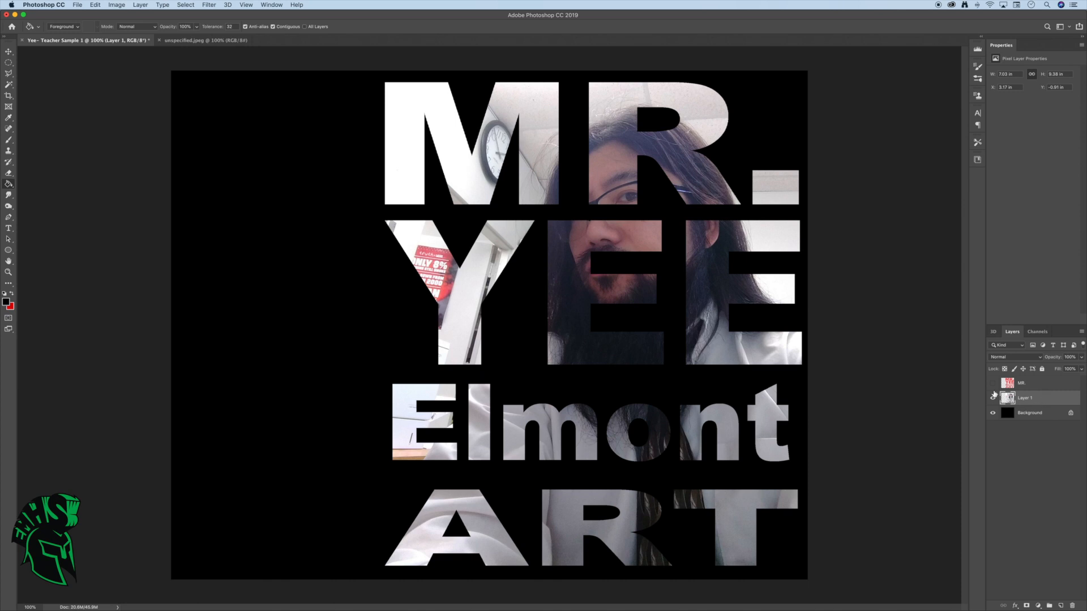
pyautogui.click(8, 51)
pyautogui.moveTo(458, 179); pyautogui.dragTo(376, 177)
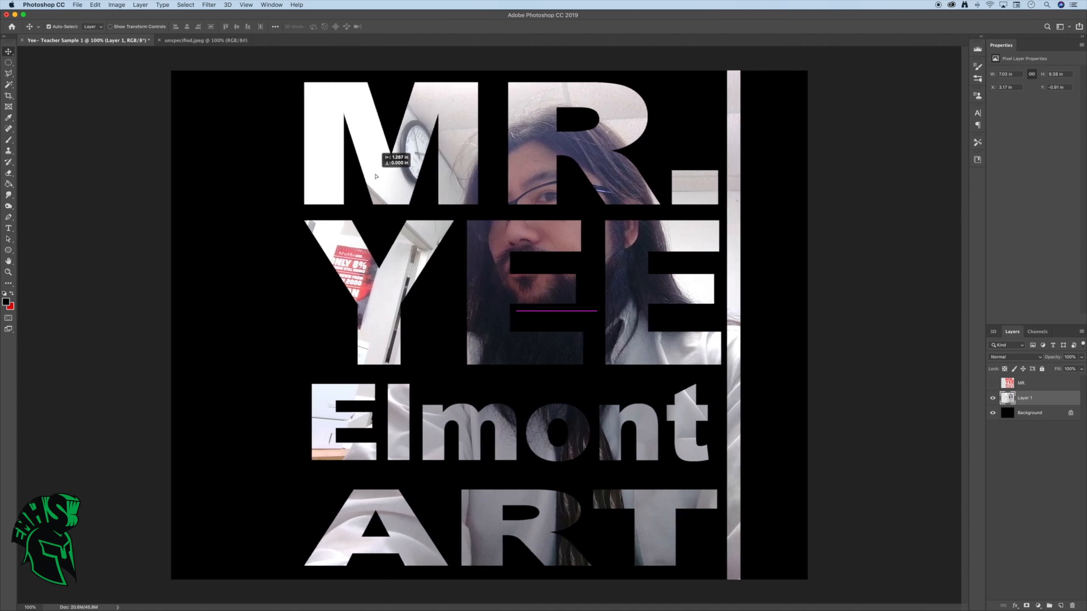
pyautogui.moveTo(375, 177); pyautogui.dragTo(375, 177)
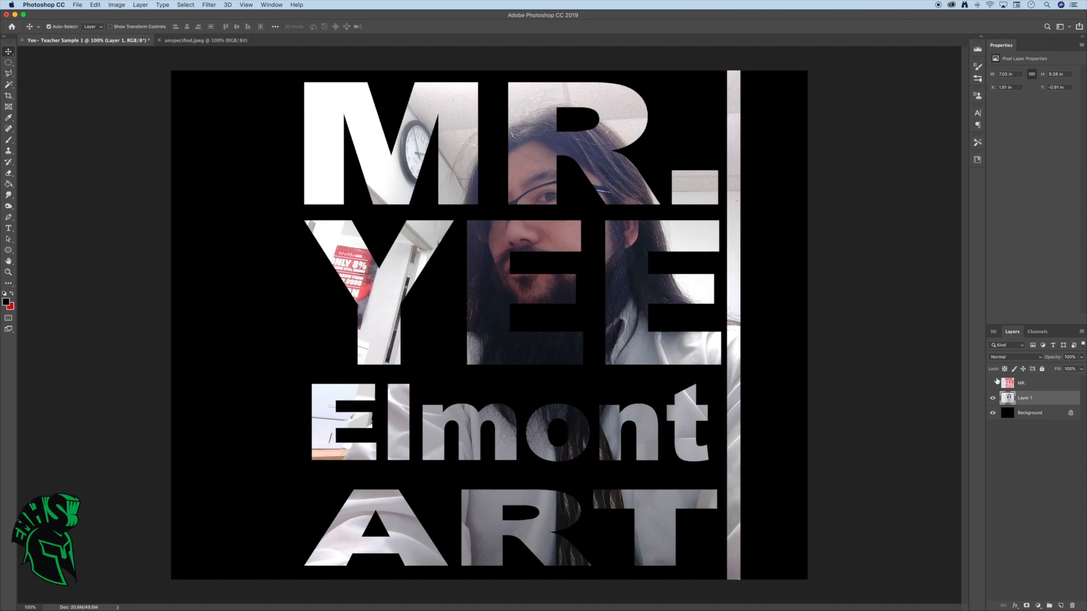
# With the Background temporarily hidden, select the leftover vertical photo strip beside the letters with the Magic Wand and delete it from Layer 1
pyautogui.click(992, 413)
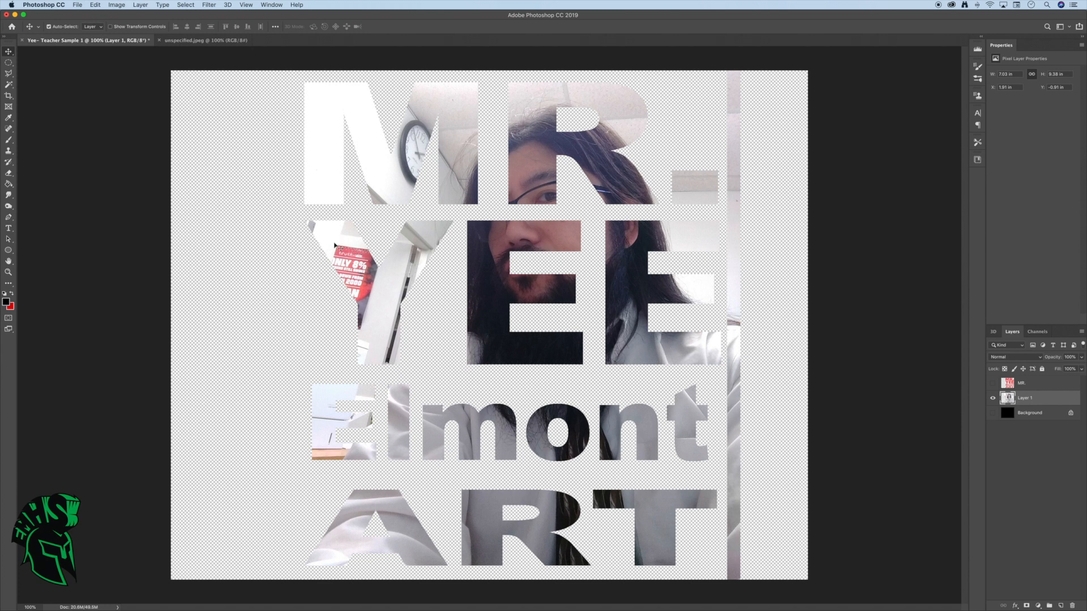
pyautogui.click(8, 84)
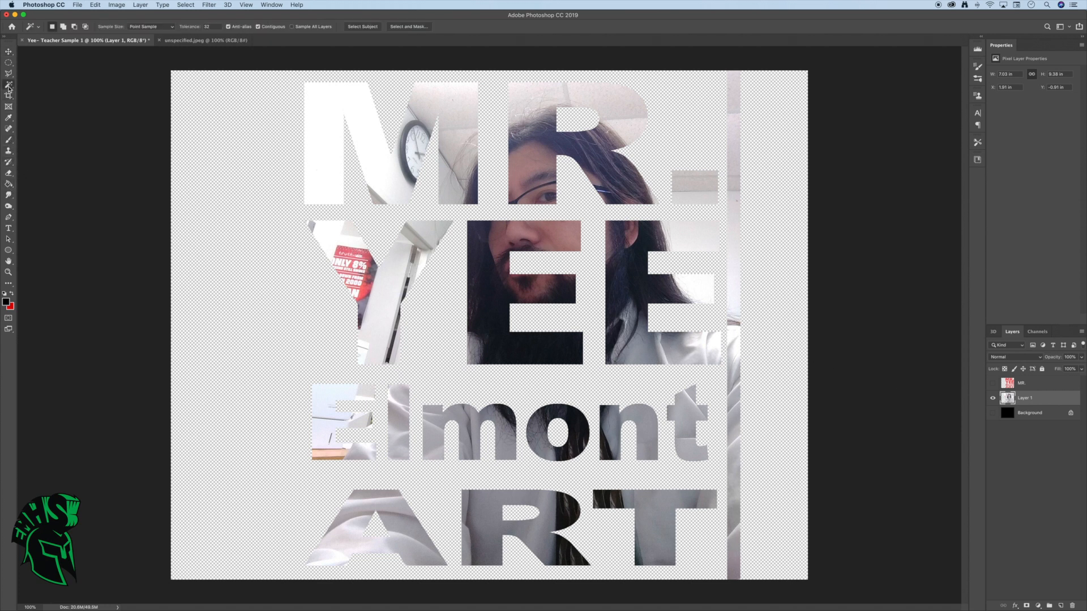
pyautogui.click(736, 221)
pyautogui.keyDown('shift'); pyautogui.click(738, 566); pyautogui.keyUp('shift')
pyautogui.keyDown('shift'); pyautogui.click(736, 518); pyautogui.keyUp('shift')
pyautogui.keyDown('shift'); pyautogui.click(738, 373); pyautogui.keyUp('shift')
pyautogui.press('Delete')
pyautogui.press('super+d')
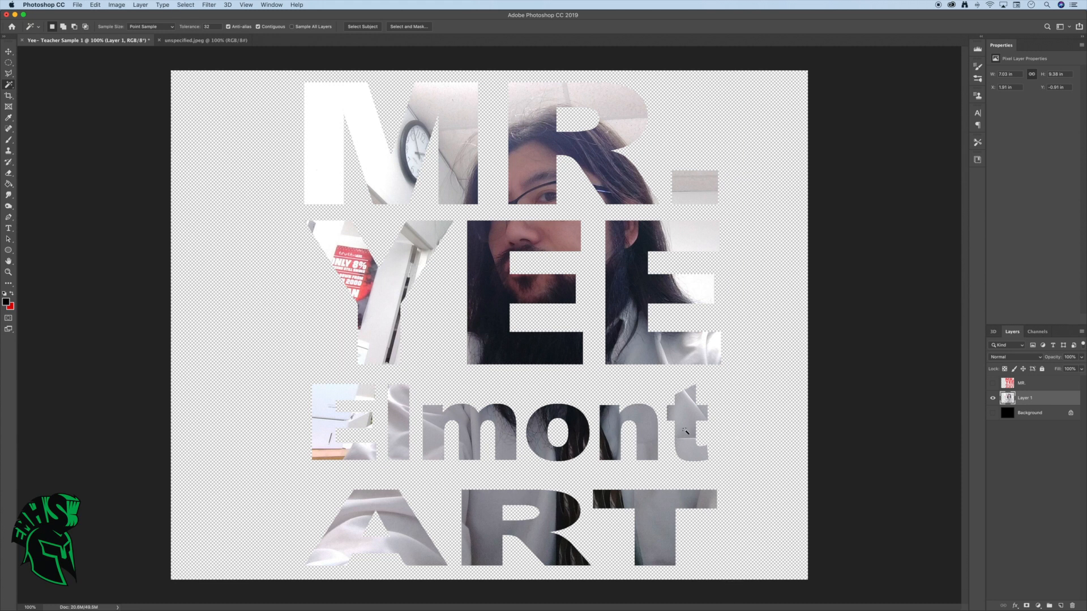
pyautogui.click(992, 413)
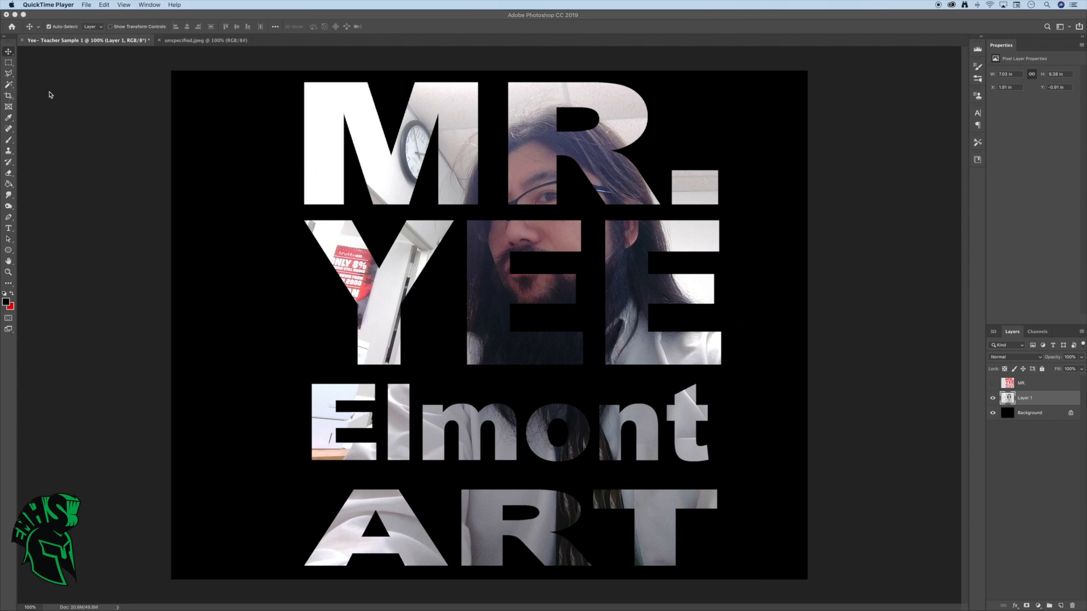
# Crop the canvas inward on both its left and right sides, closer to the lettering, keeping the full height
pyautogui.click(8, 97)
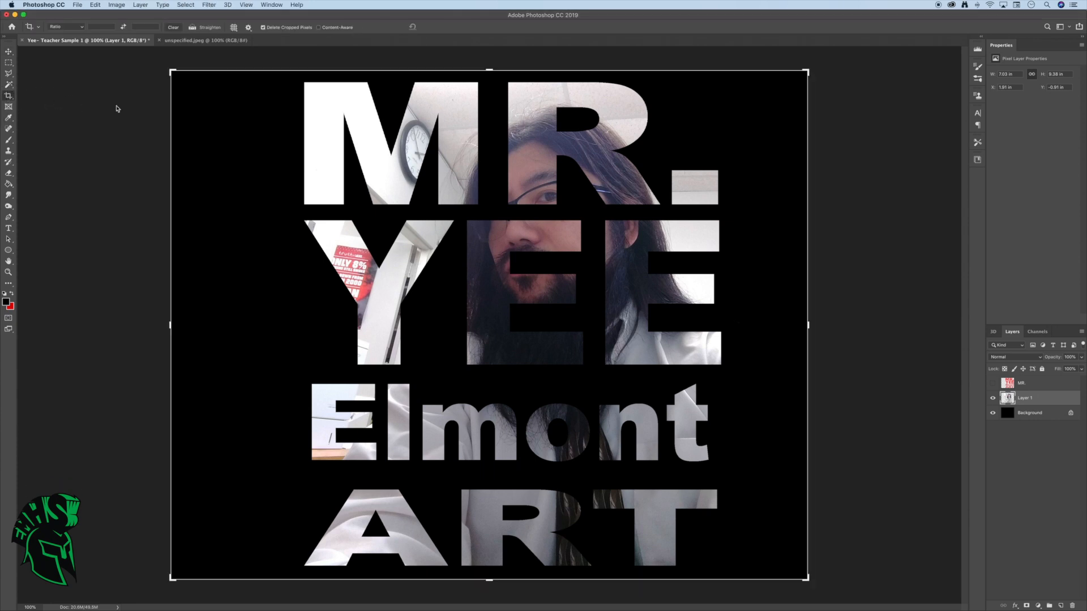
pyautogui.moveTo(169, 325); pyautogui.dragTo(219, 328)
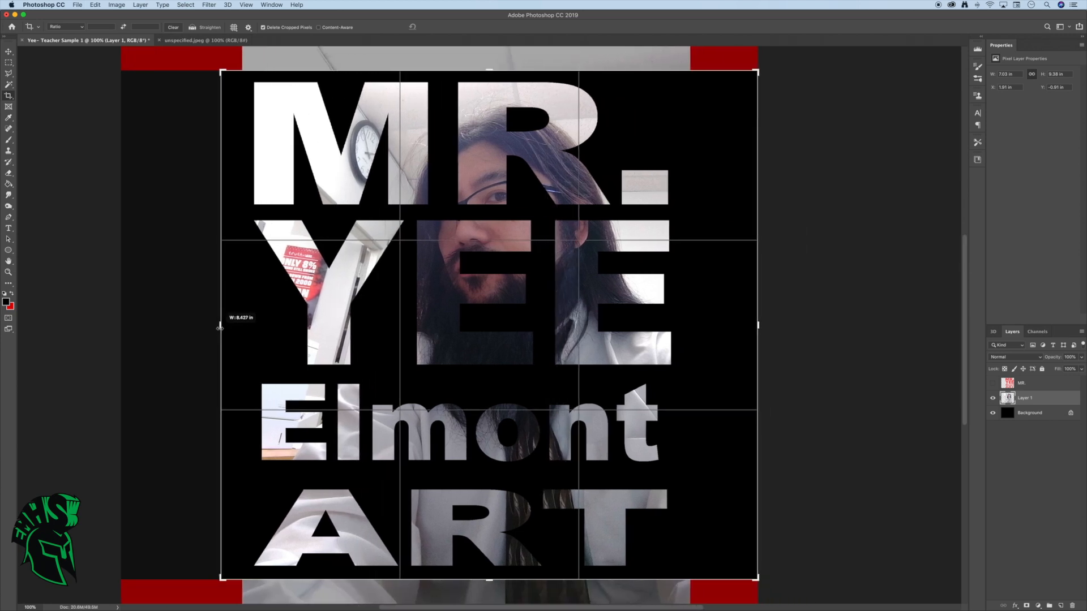
pyautogui.moveTo(219, 328); pyautogui.dragTo(221, 329)
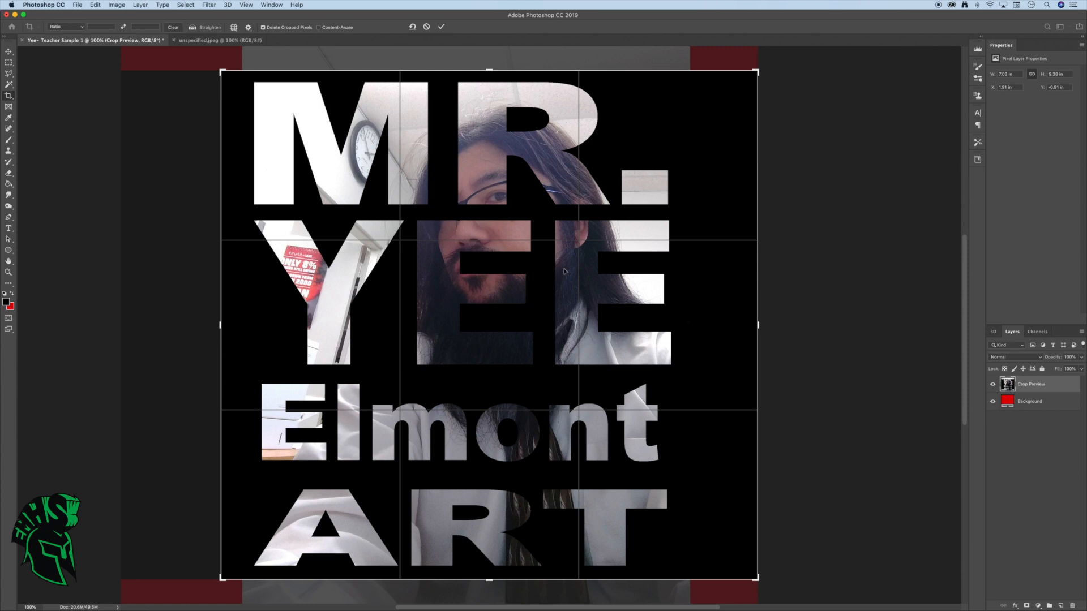
pyautogui.moveTo(762, 324); pyautogui.dragTo(731, 325)
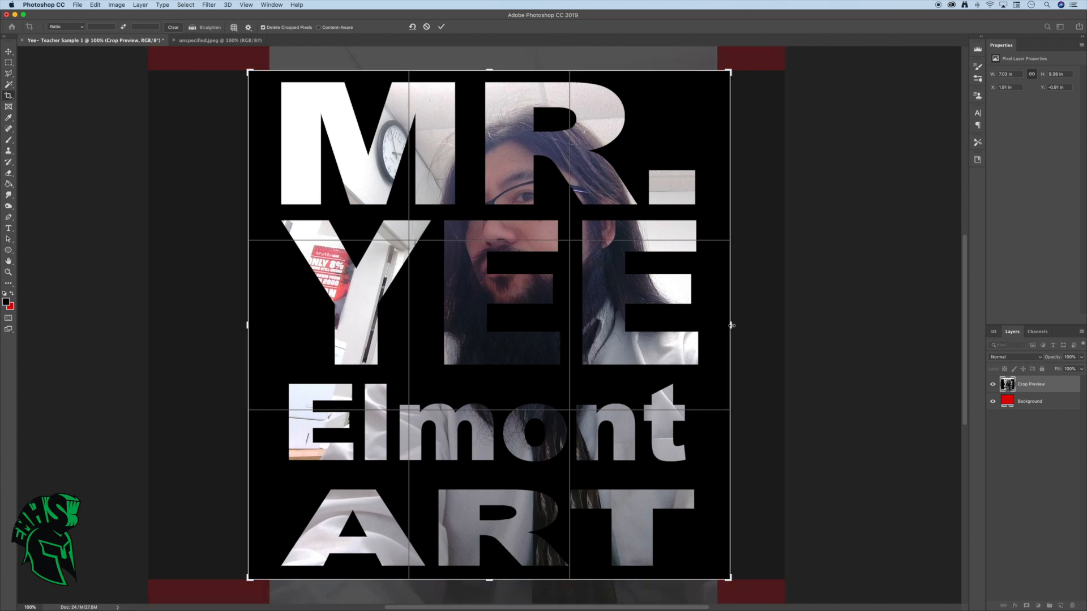
pyautogui.press('Return')
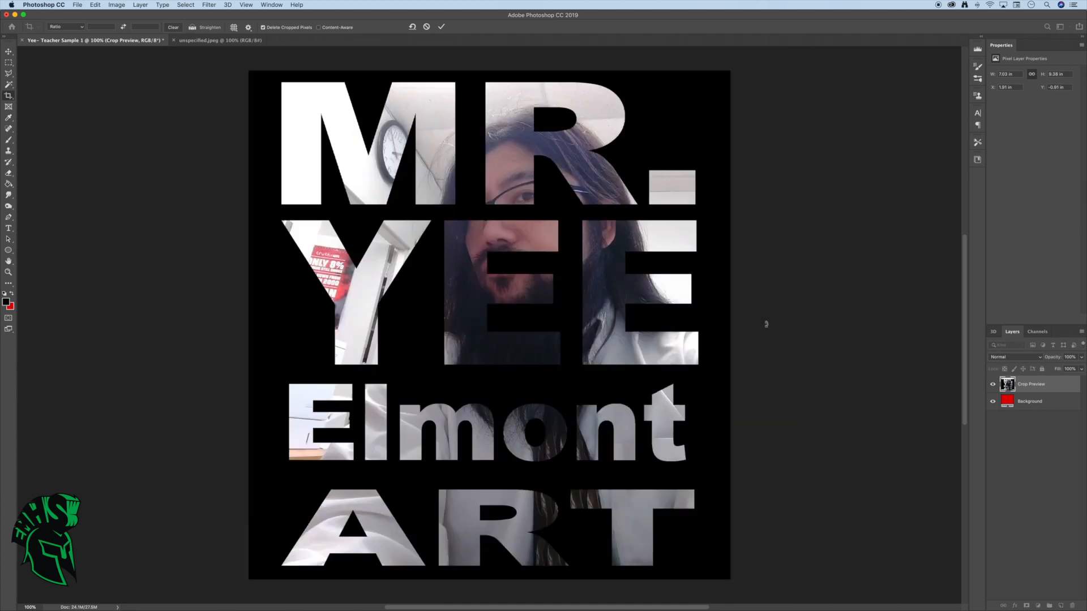
# Save the document to the Desktop in Photoshop format with layers and Maximize Compatibility enabled
pyautogui.click(76, 5)
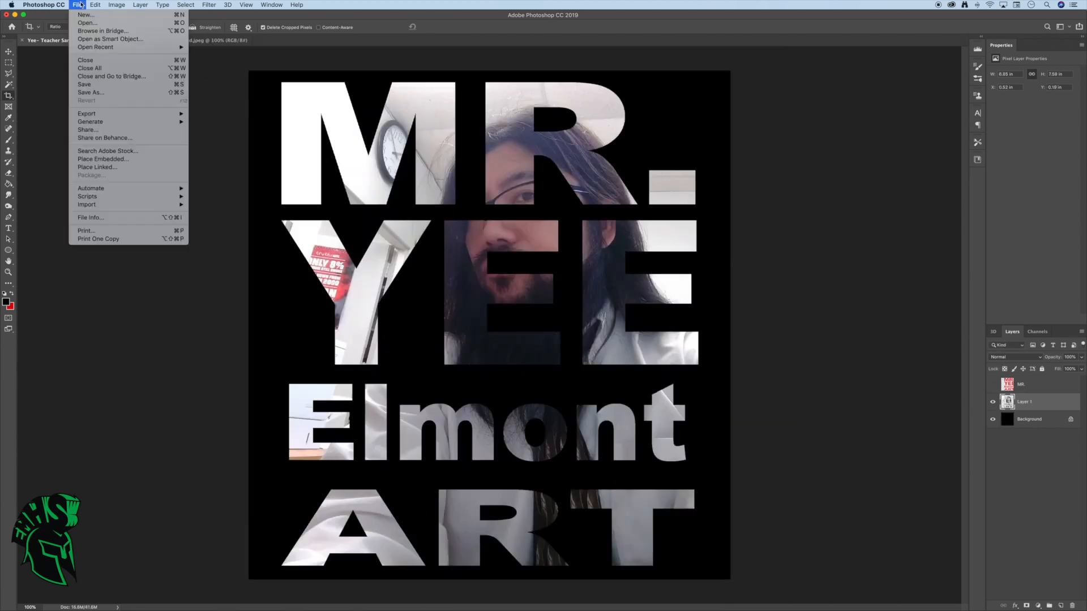
pyautogui.click(85, 84)
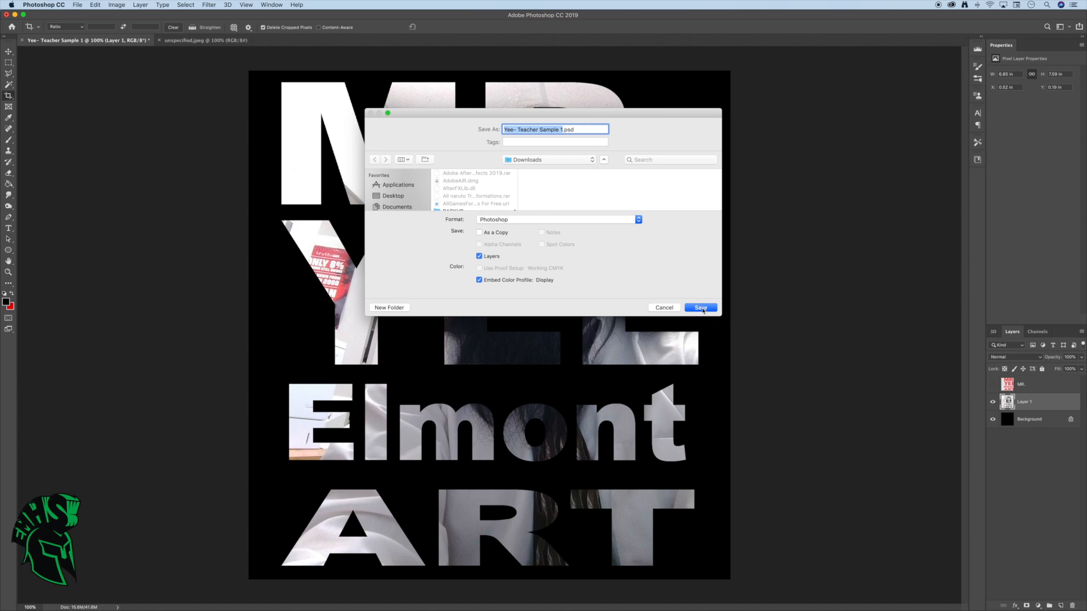
pyautogui.click(593, 160)
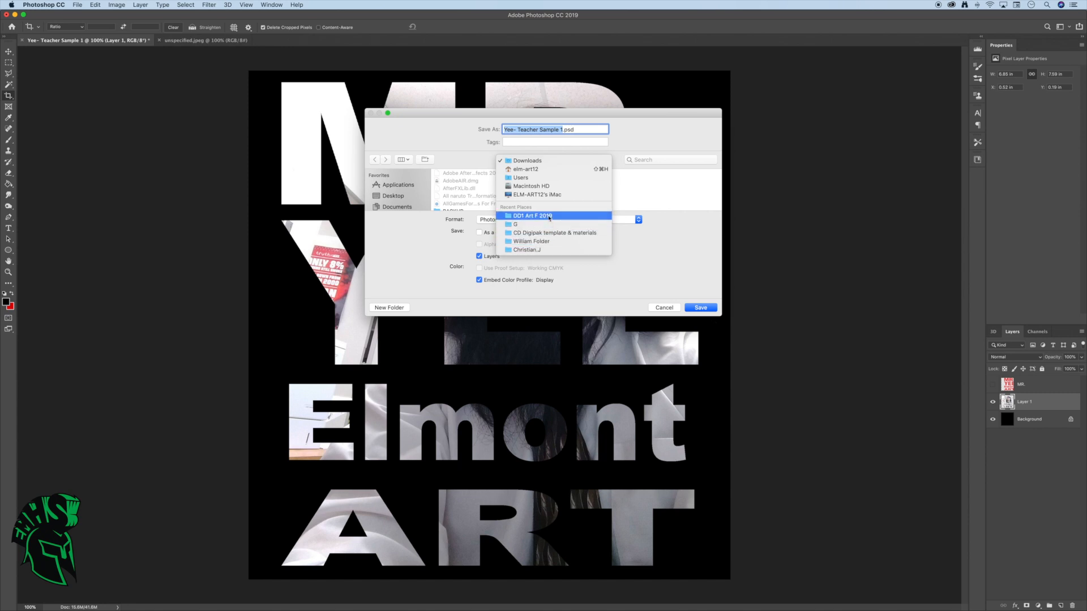
pyautogui.click(402, 197)
pyautogui.click(399, 197)
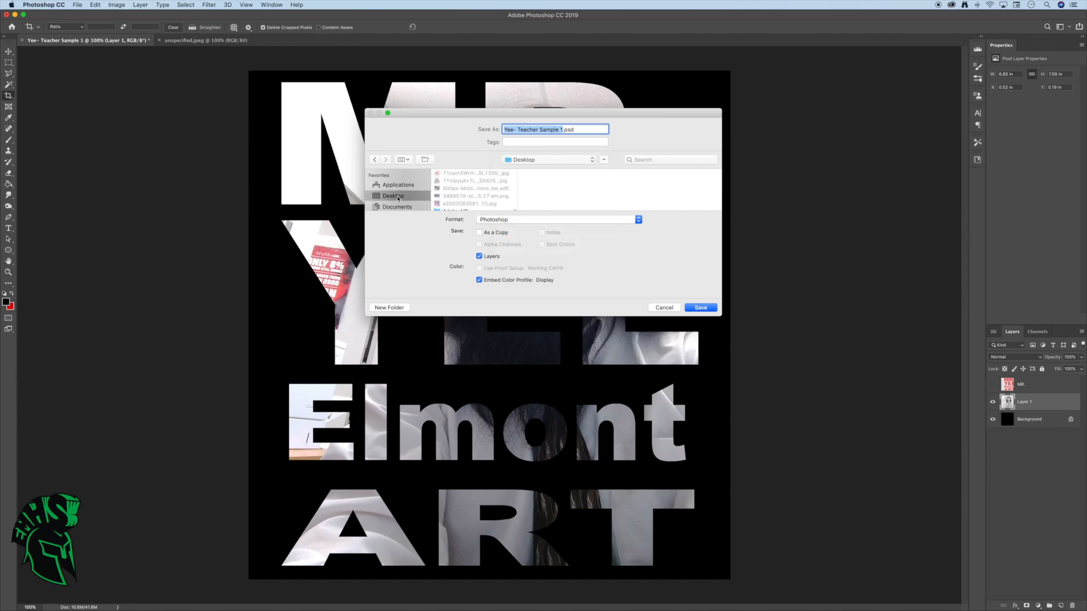
pyautogui.click(701, 308)
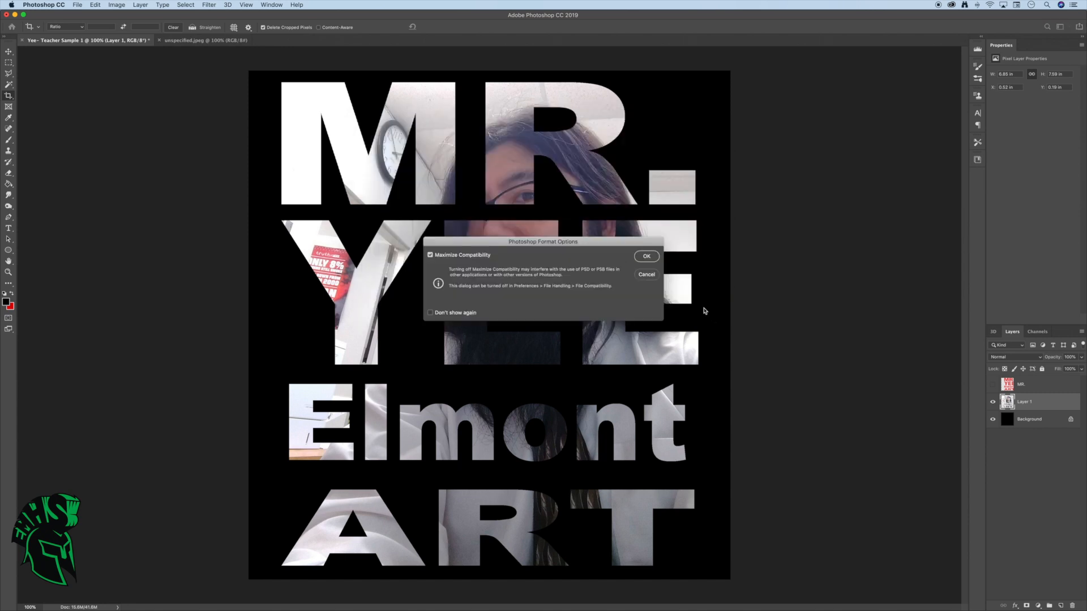
pyautogui.click(647, 261)
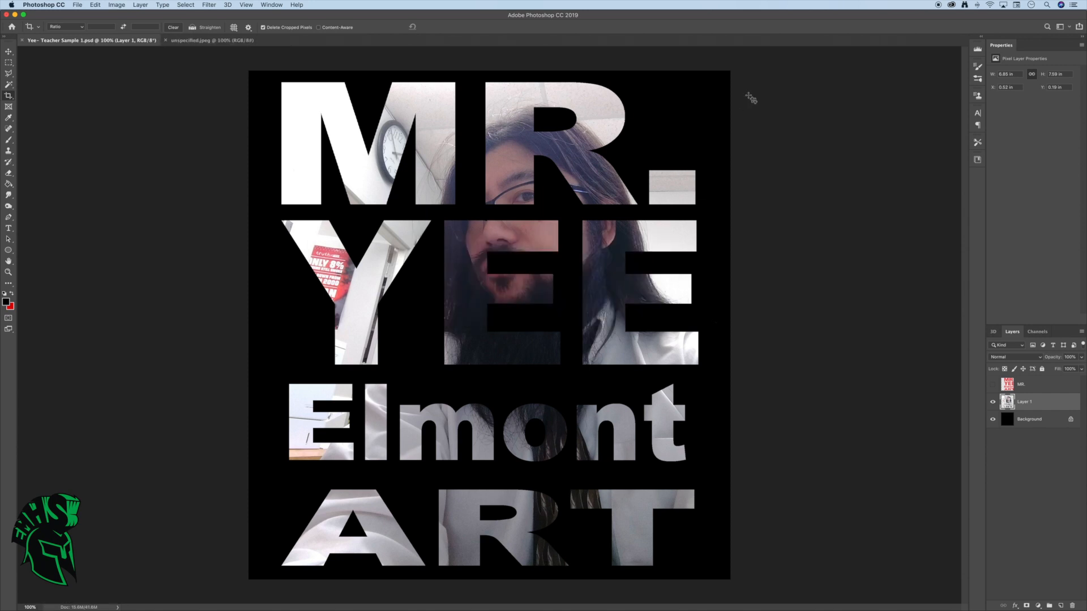
# Add an outside Stroke layer style to Layer 1 and set its color to dark green (#116303)
pyautogui.doubleClick(1056, 402)
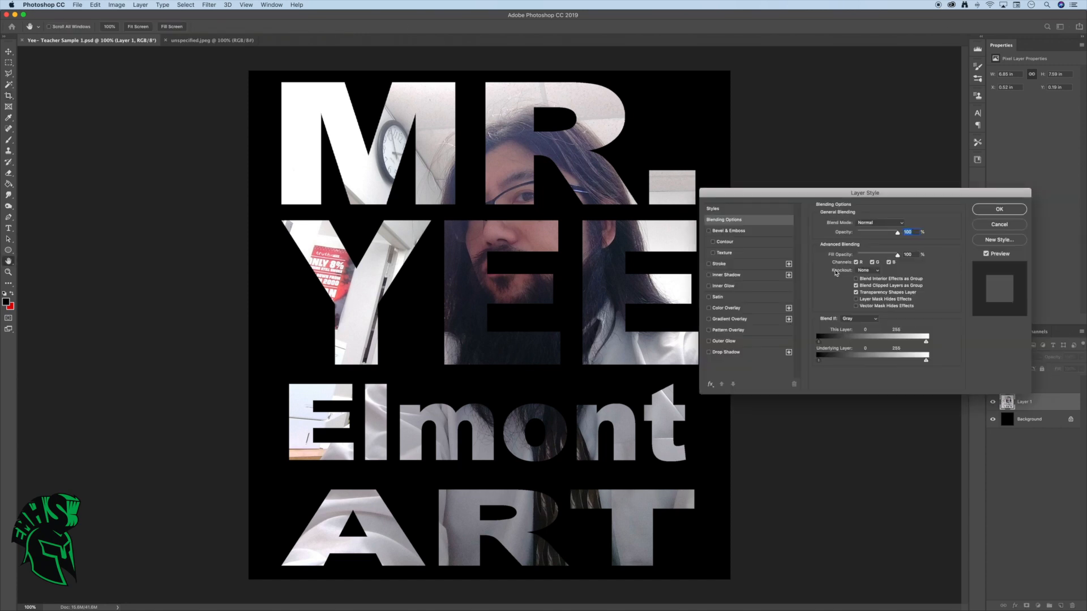
pyautogui.moveTo(790, 195); pyautogui.dragTo(833, 124)
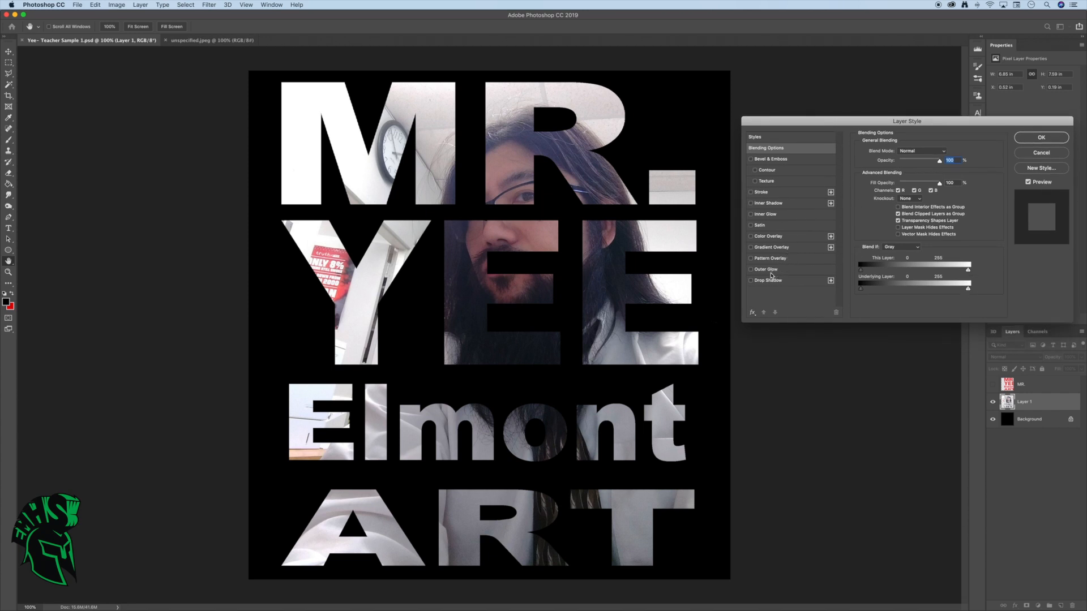
pyautogui.click(770, 193)
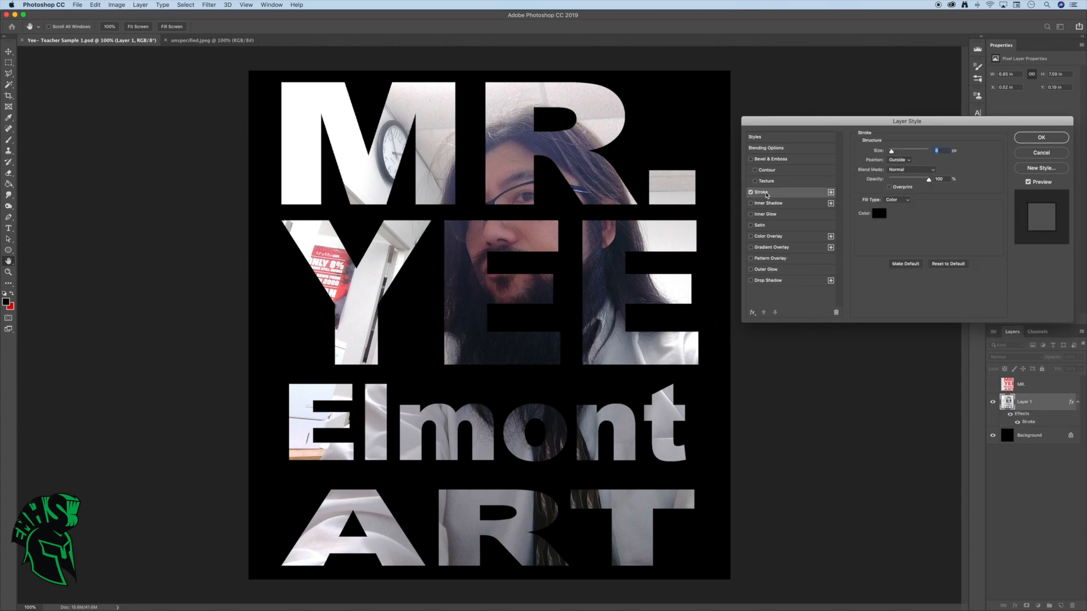
pyautogui.click(885, 214)
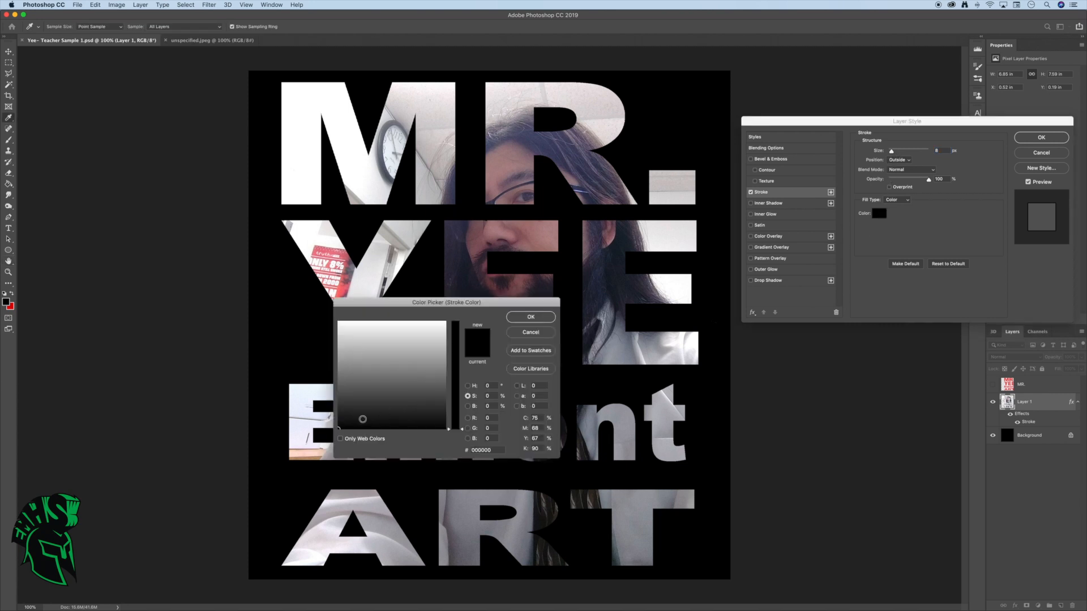
pyautogui.click(353, 416)
pyautogui.click(444, 324)
pyautogui.click(457, 326)
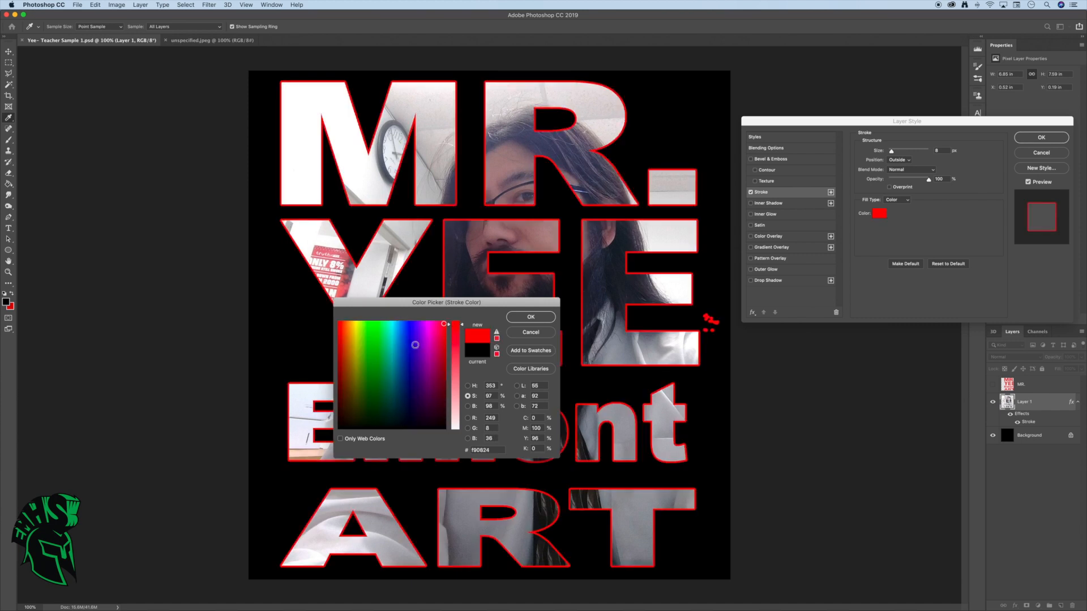
pyautogui.click(371, 387)
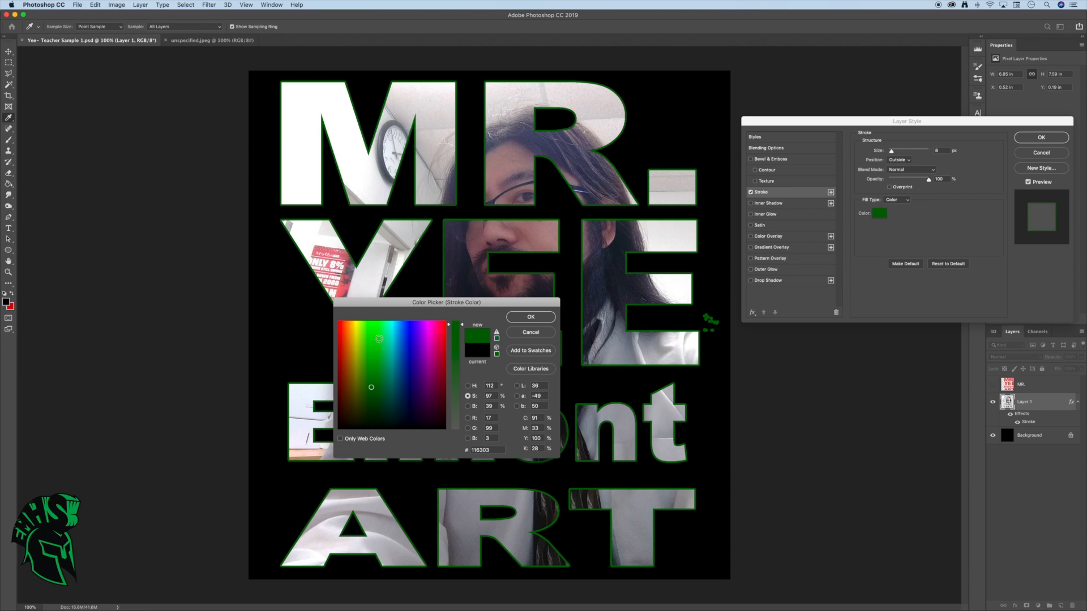
pyautogui.click(529, 318)
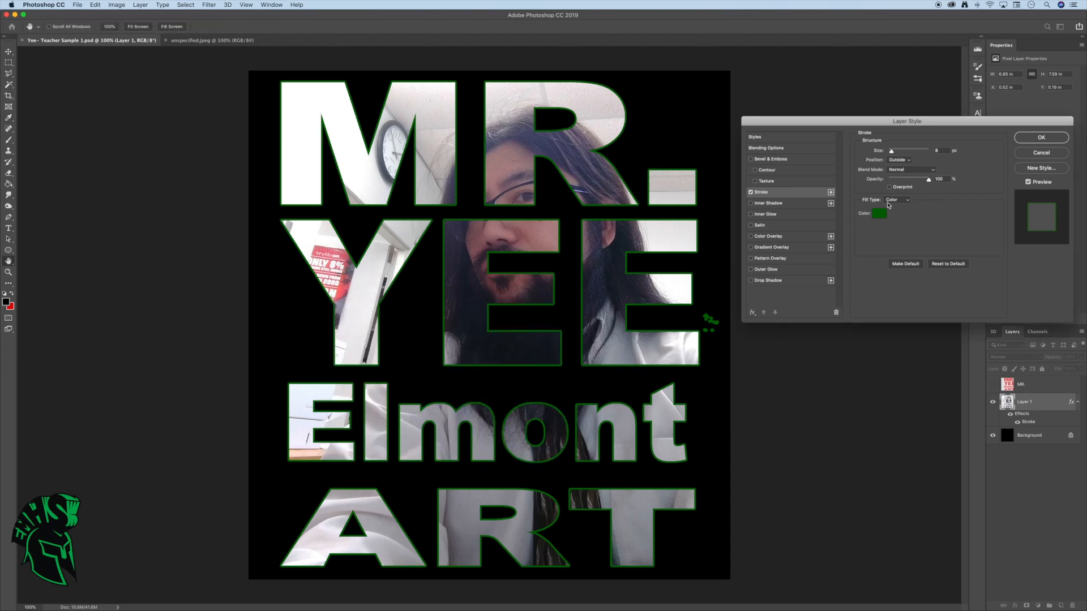
# Increase the size of the green stroke around the letters and apply the layer style
pyautogui.moveTo(892, 152); pyautogui.dragTo(894, 152)
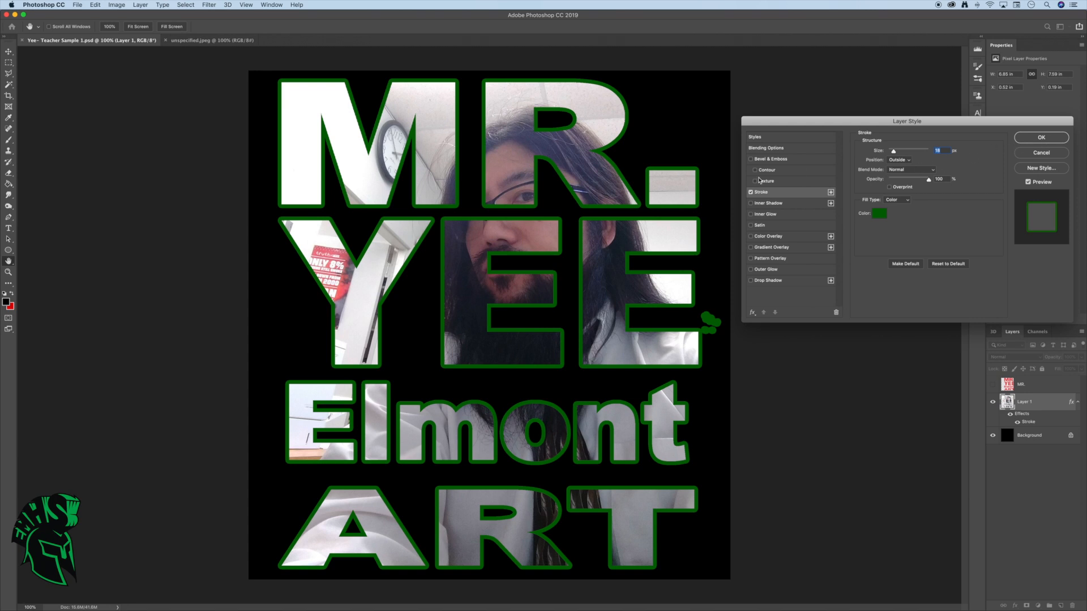
pyautogui.click(1030, 139)
pyautogui.press('c')
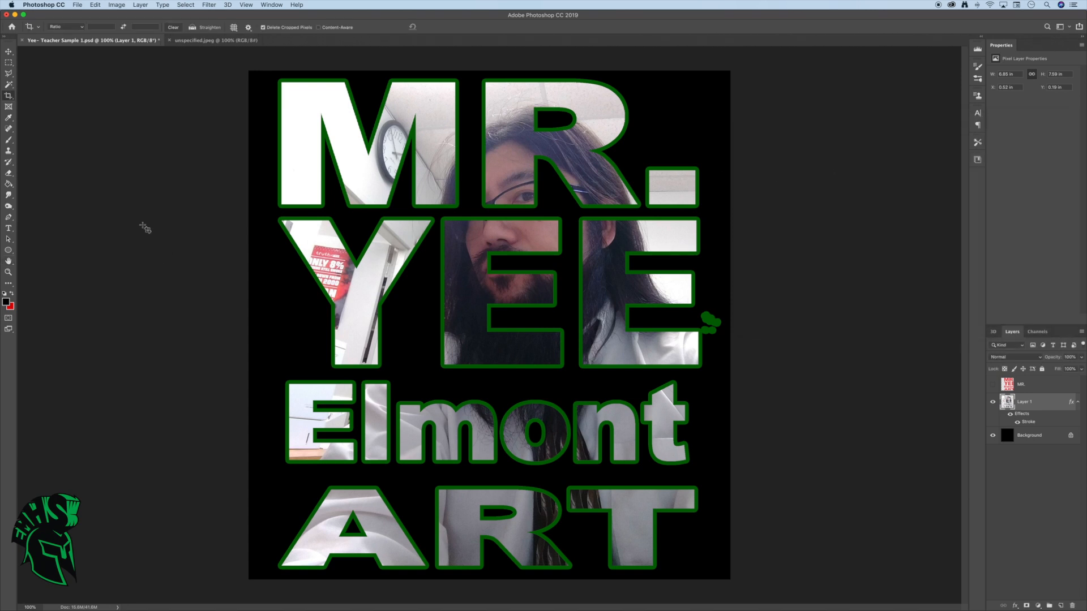
# Delete the stray green-outlined specks beside the last letter of the second text line using a rectangular selection, and deselect
pyautogui.click(8, 63)
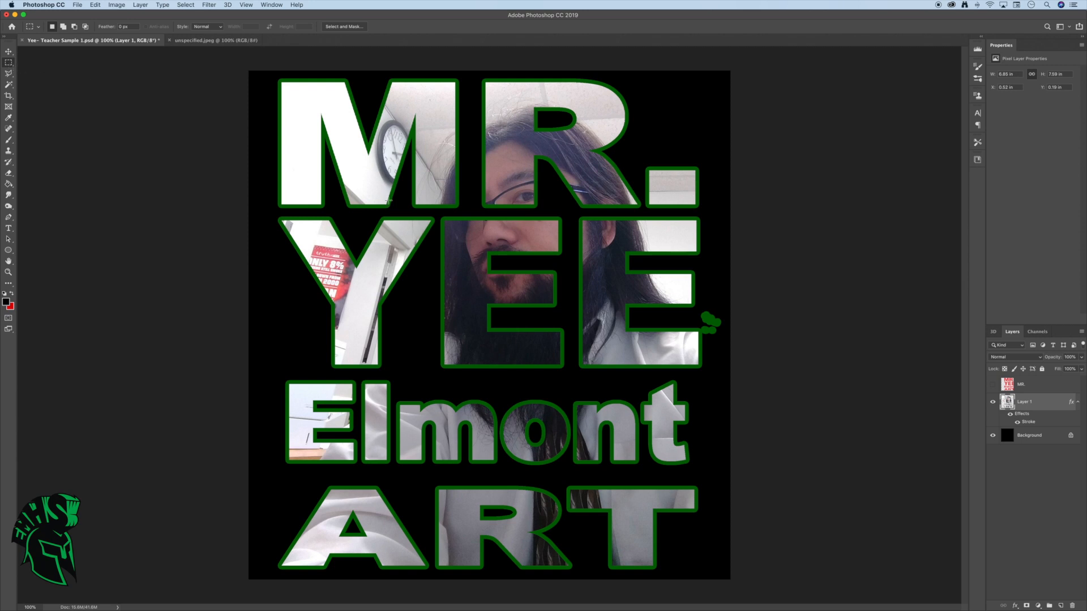
pyautogui.moveTo(701, 307); pyautogui.dragTo(724, 346)
pyautogui.press('Delete')
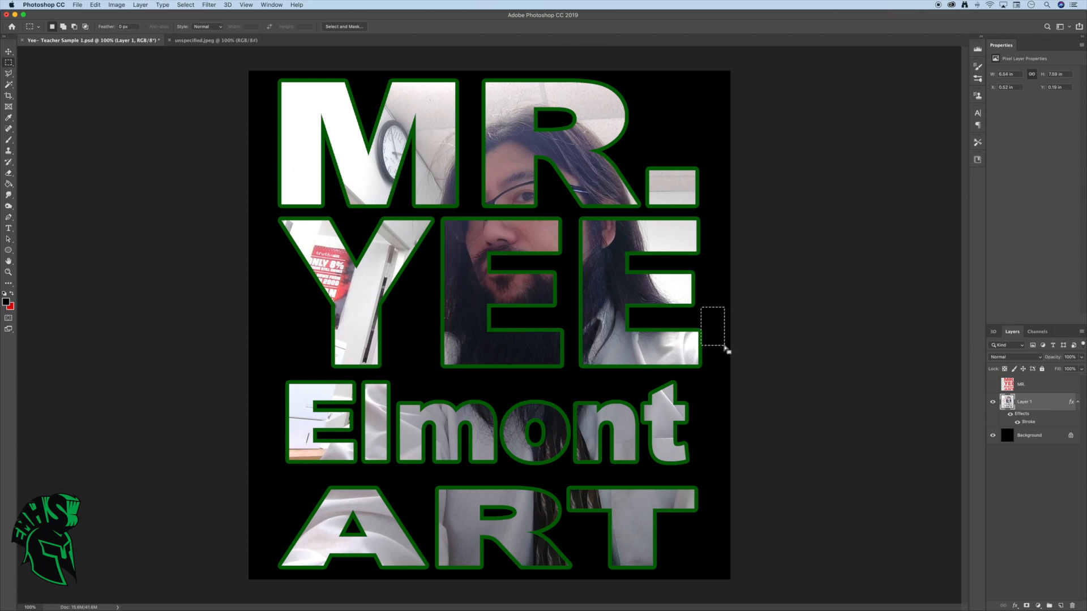
pyautogui.press('super+d')
# Add a Bevel & Emboss effect to Layer 1 with a size of 21 px and the Emboss style
pyautogui.doubleClick(1043, 404)
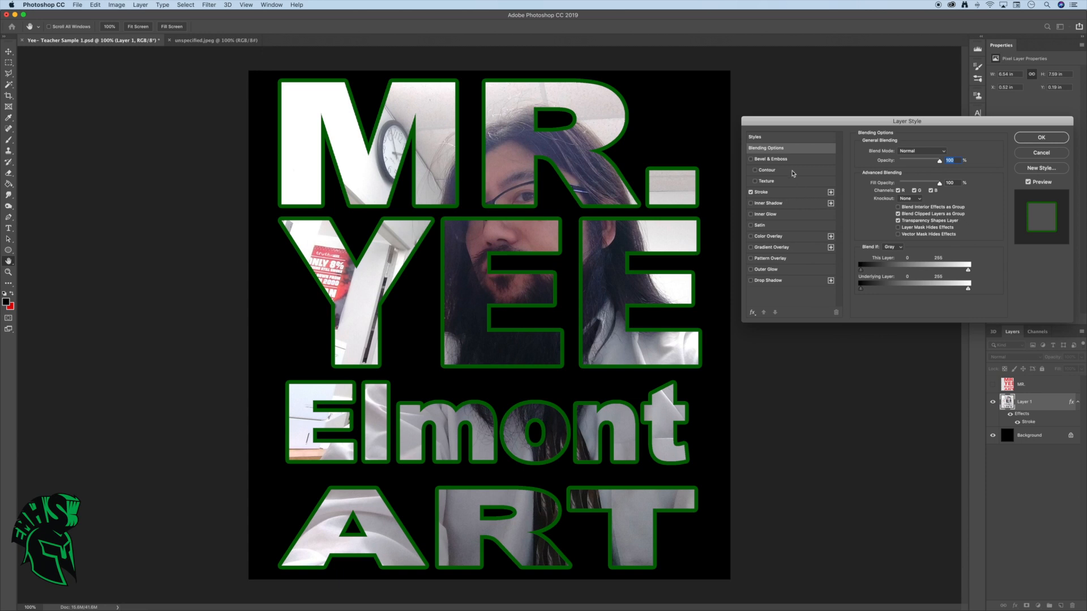
pyautogui.click(751, 160)
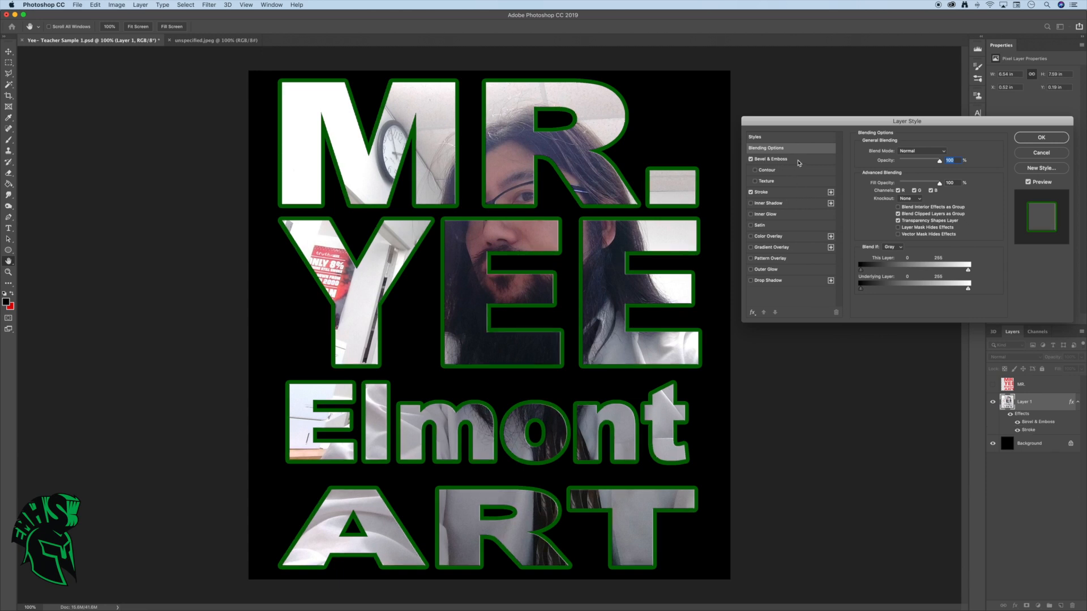
pyautogui.click(798, 164)
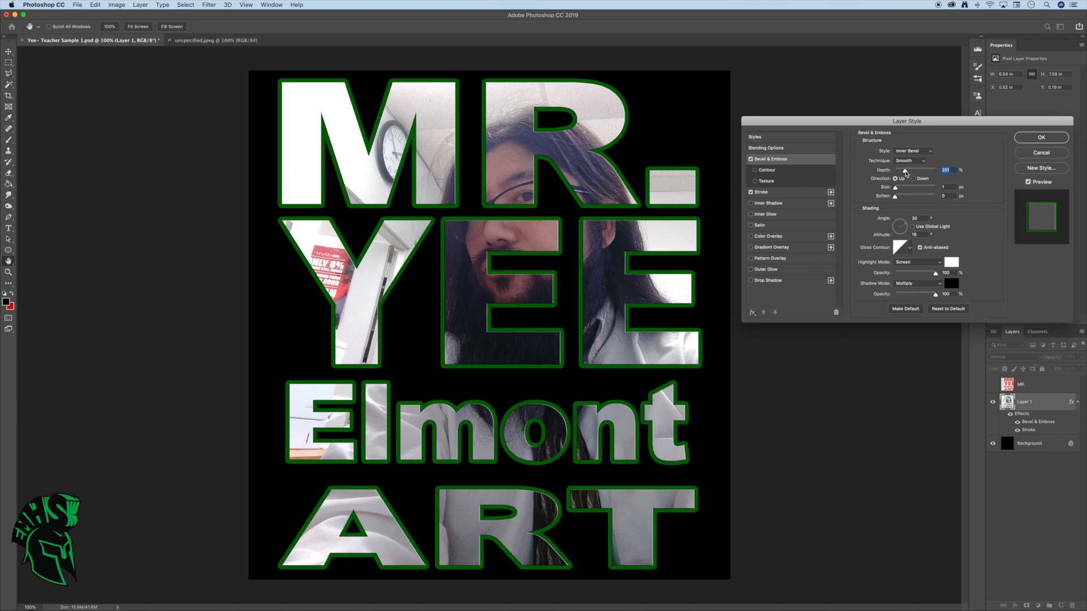
pyautogui.moveTo(898, 190); pyautogui.dragTo(902, 190)
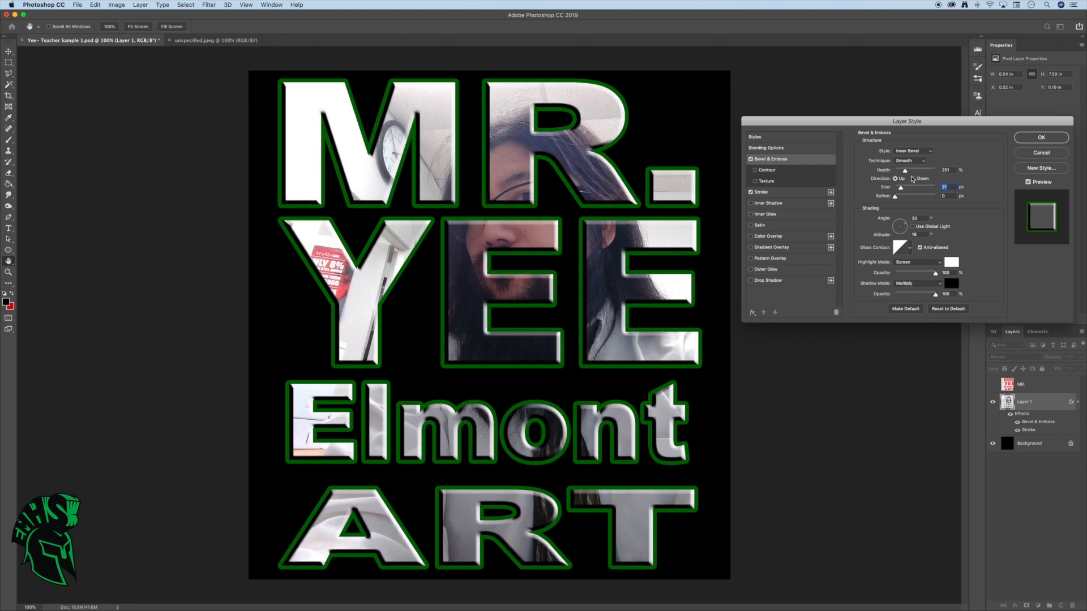
pyautogui.click(932, 154)
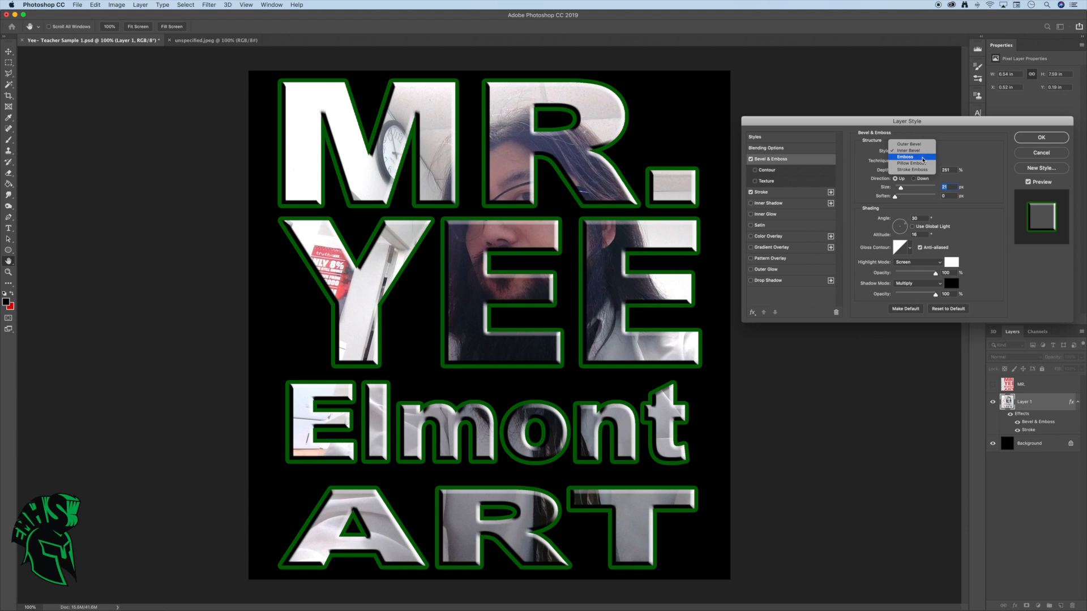
pyautogui.click(923, 158)
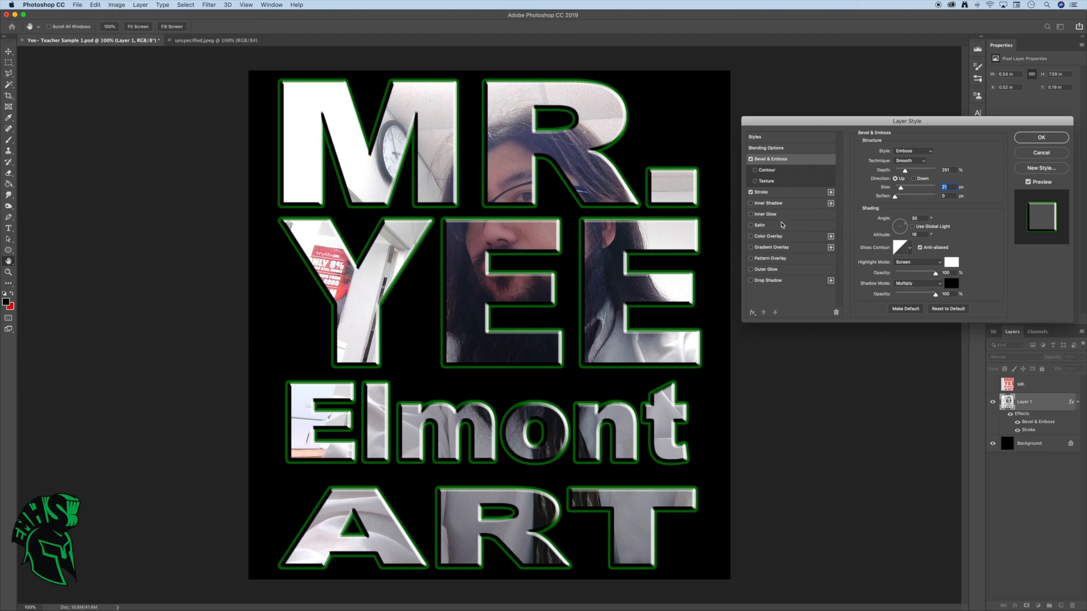
# Add an Outer Glow effect to Layer 1 and set its color to bright green (#00fc41)
pyautogui.click(771, 270)
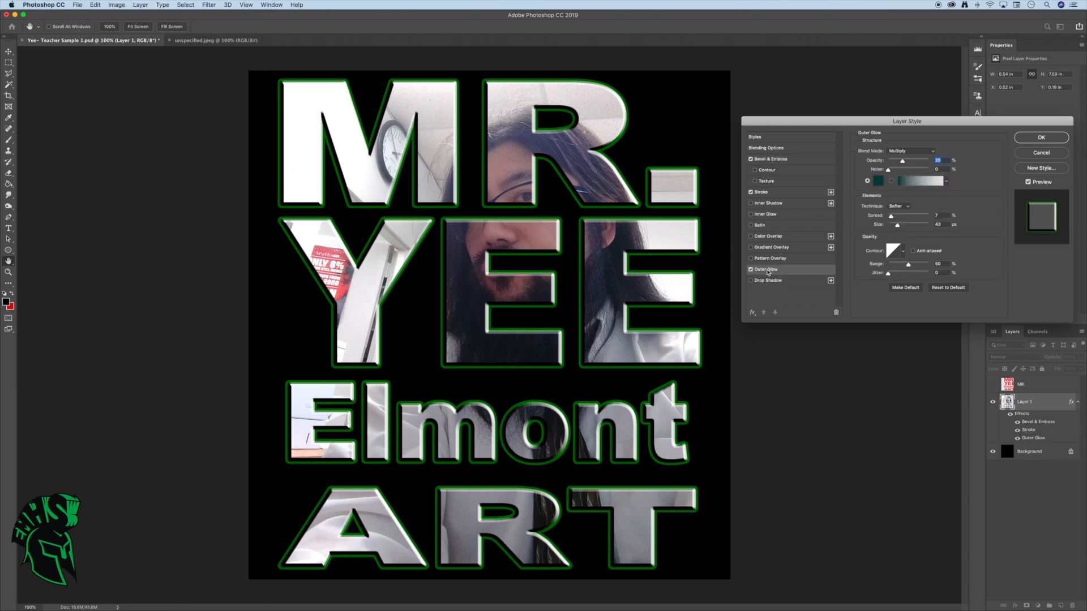
pyautogui.click(878, 181)
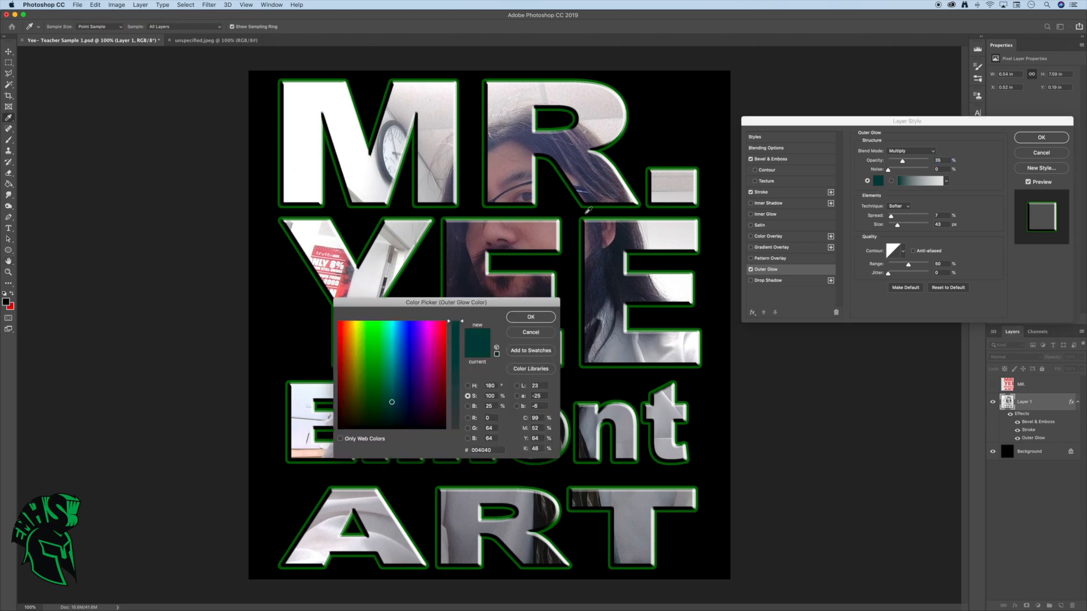
pyautogui.click(379, 323)
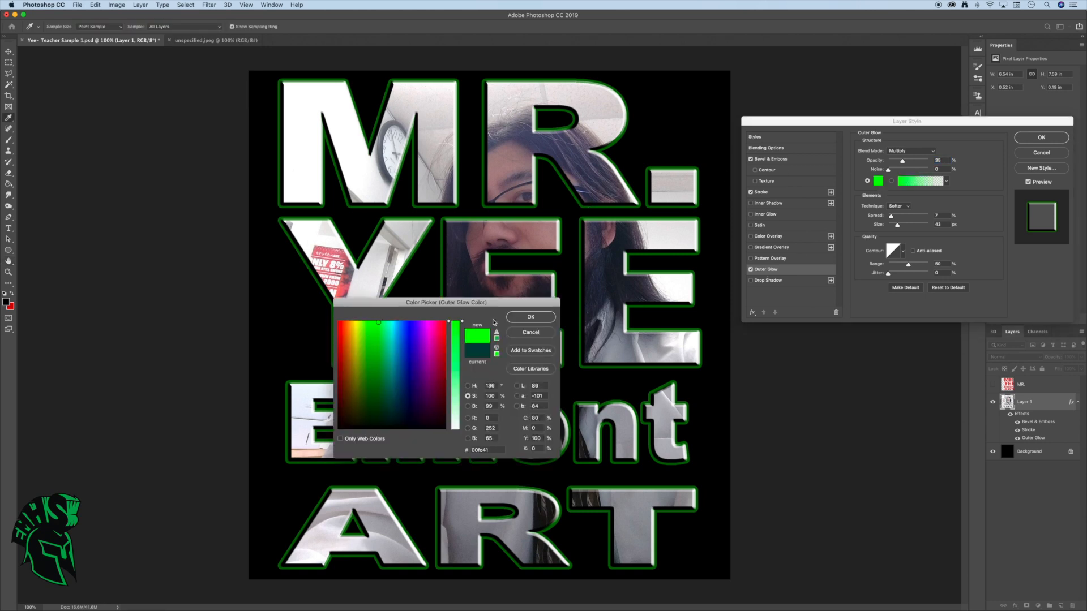
pyautogui.click(519, 319)
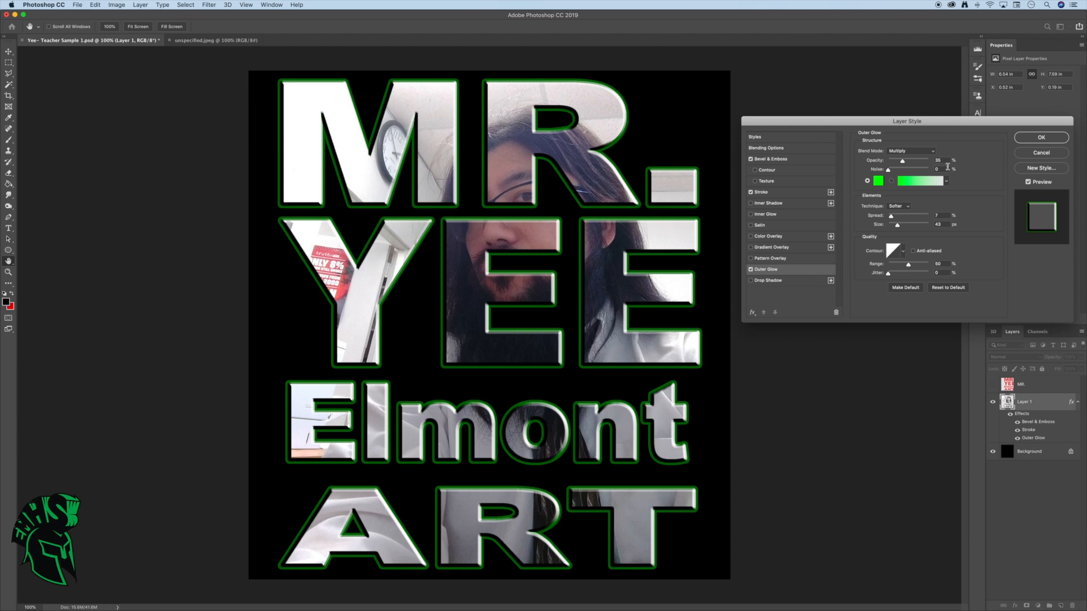
# Set the Outer Glow's opacity to 83%, spread to 24% and size to 103 px, and toggle Bevel & Emboss off and on
pyautogui.moveTo(904, 164); pyautogui.dragTo(921, 165)
pyautogui.moveTo(894, 219); pyautogui.dragTo(903, 230)
pyautogui.moveTo(898, 216); pyautogui.dragTo(908, 228)
pyautogui.click(750, 160)
pyautogui.click(750, 159)
# Change the Outer Glow color to pale green (#ccfccc)
pyautogui.click(878, 181)
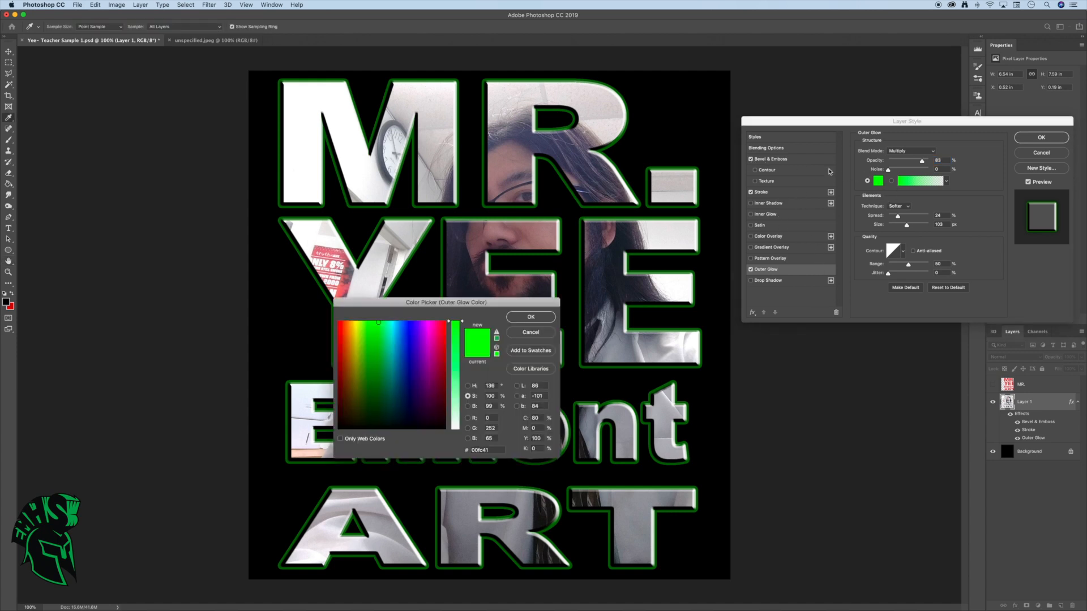
pyautogui.click(455, 408)
pyautogui.moveTo(375, 324); pyautogui.dragTo(374, 321)
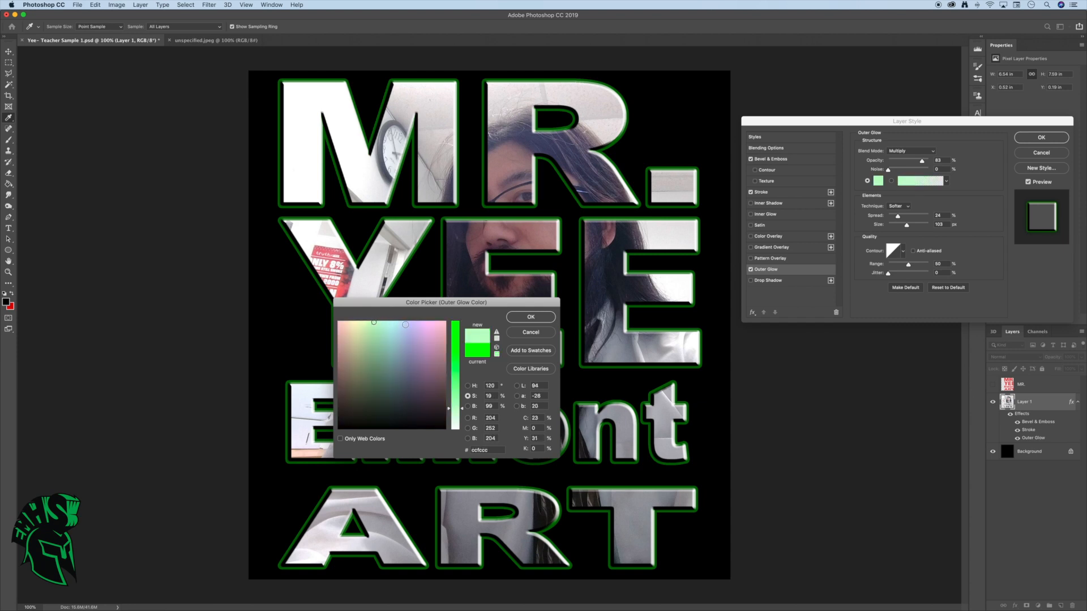
pyautogui.click(520, 323)
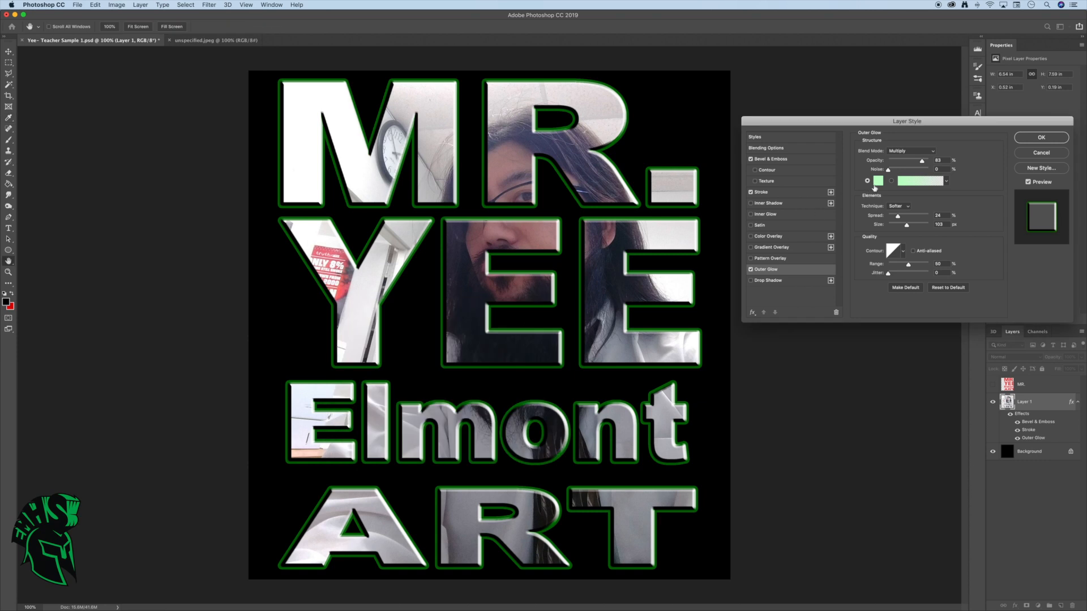
# Adjust the Outer Glow's spread and set its blend mode to Normal, leaving Color Overlay off
pyautogui.moveTo(898, 217)
pyautogui.mouseDown()
pyautogui.moveTo(901, 228)
pyautogui.moveTo(907, 219)
pyautogui.mouseUp()
pyautogui.click(752, 237)
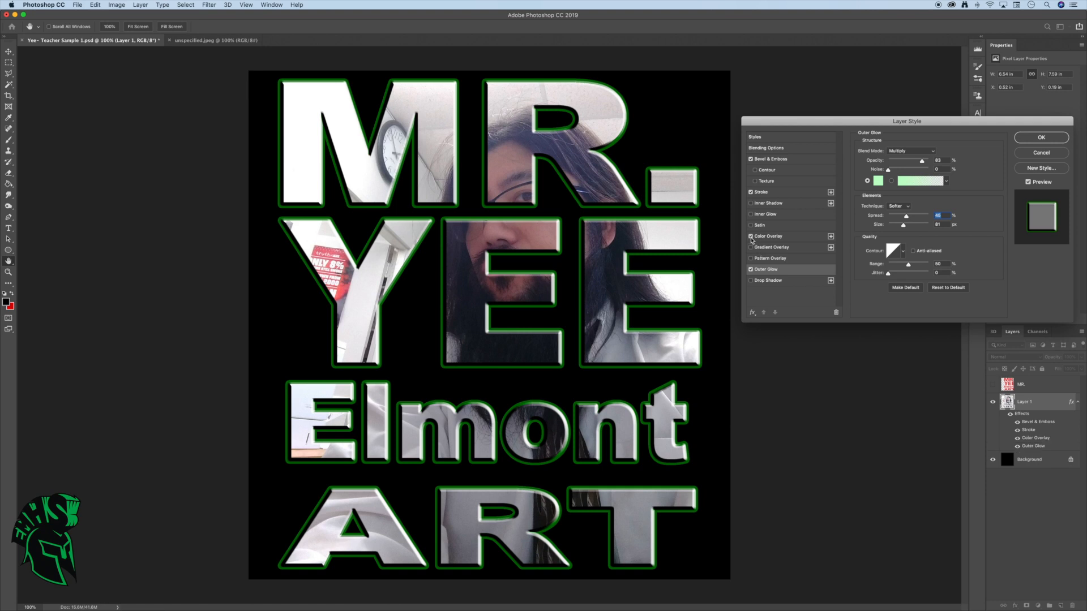
pyautogui.click(752, 237)
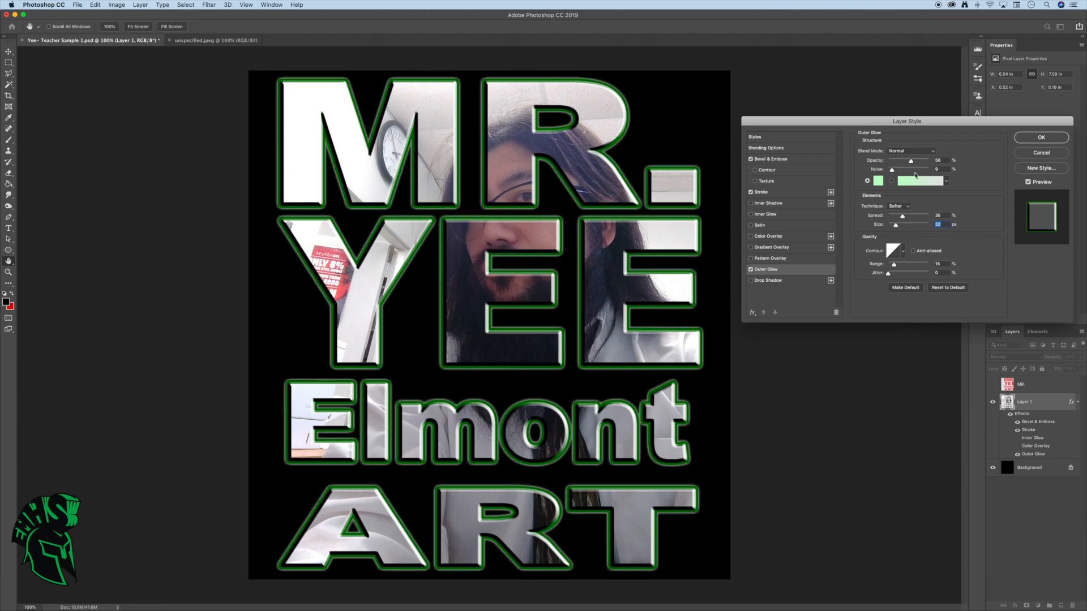
# Set the Outer Glow's opacity to 52%, range to 1% and size to 40 px, with a small spread
pyautogui.moveTo(903, 218); pyautogui.dragTo(903, 230)
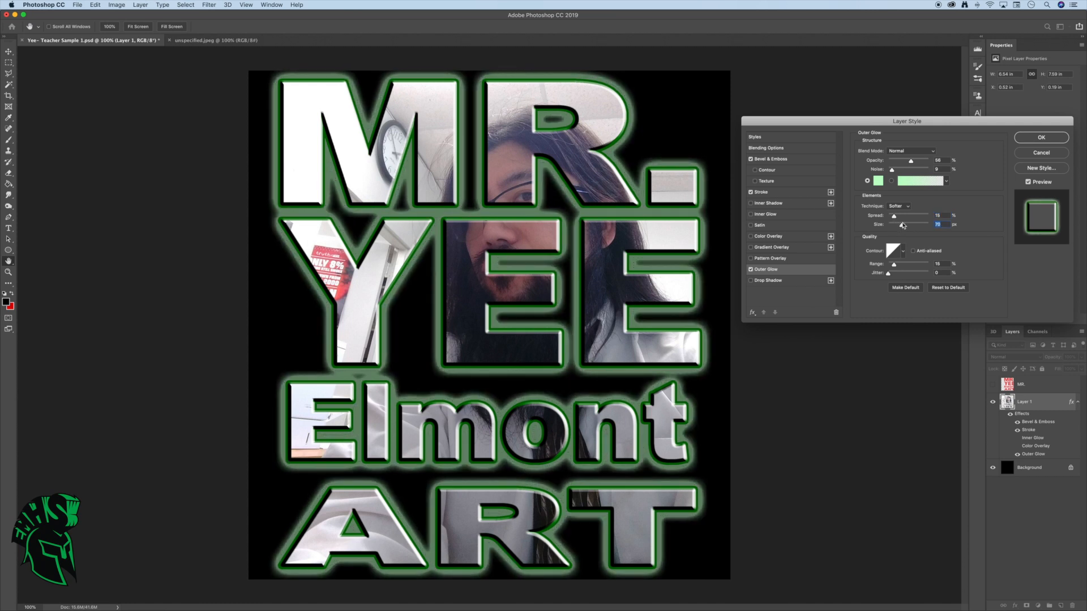
pyautogui.click(892, 265)
pyautogui.moveTo(892, 268); pyautogui.dragTo(886, 267)
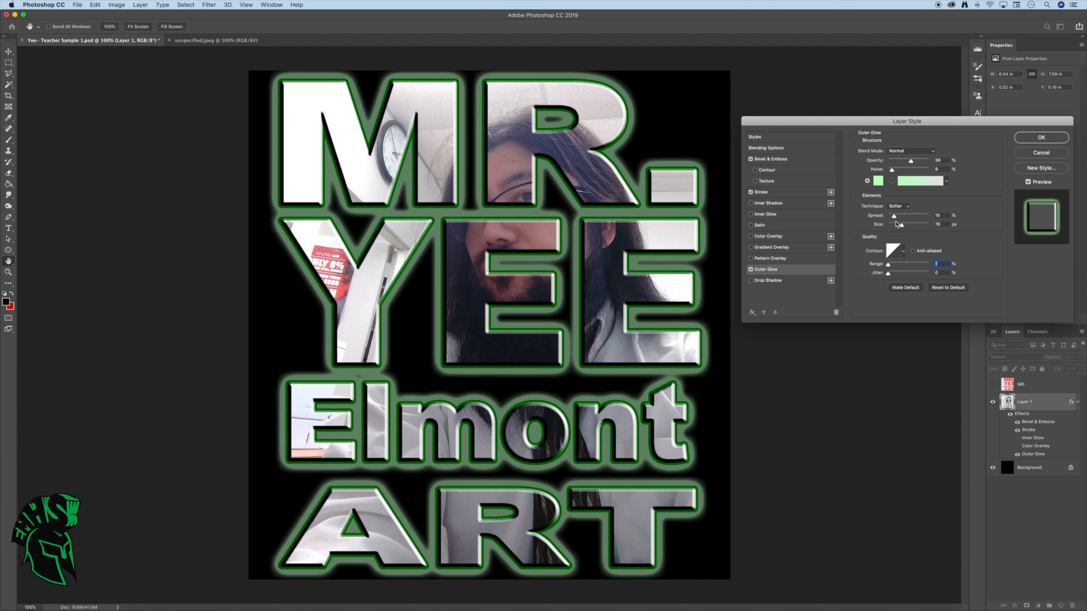
pyautogui.moveTo(892, 217); pyautogui.dragTo(893, 219)
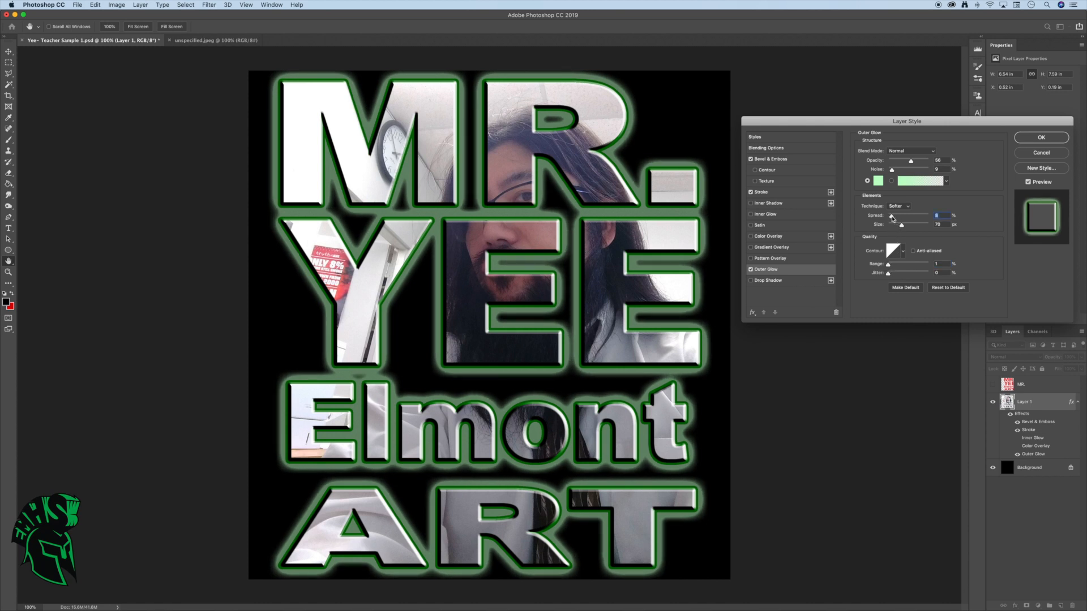
pyautogui.moveTo(911, 161)
pyautogui.mouseDown()
pyautogui.moveTo(888, 171)
pyautogui.moveTo(909, 163)
pyautogui.mouseUp()
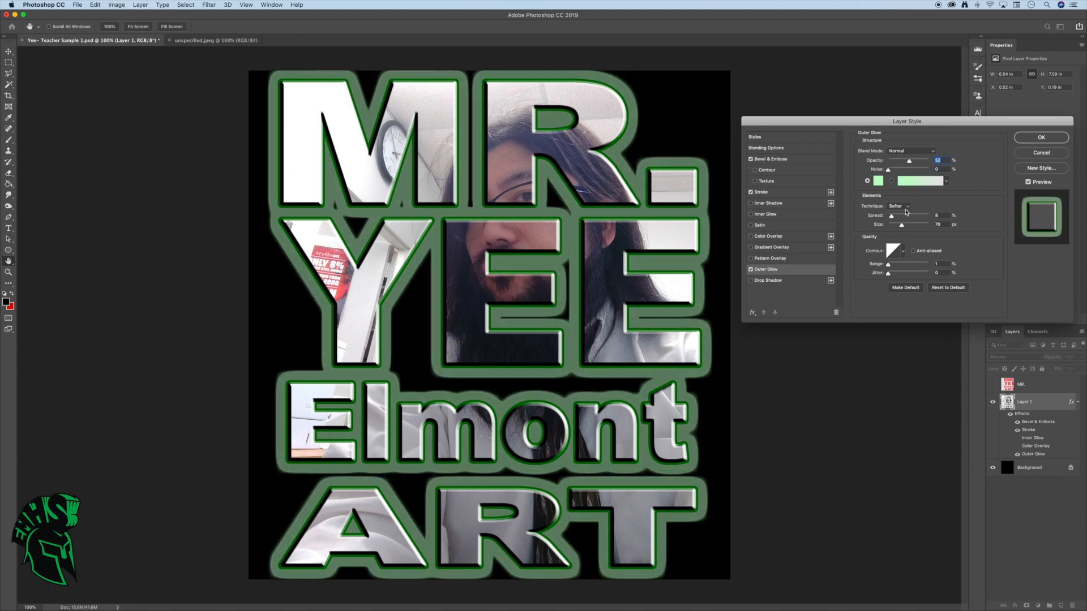
pyautogui.moveTo(892, 219); pyautogui.dragTo(900, 227)
pyautogui.moveTo(900, 227); pyautogui.dragTo(897, 225)
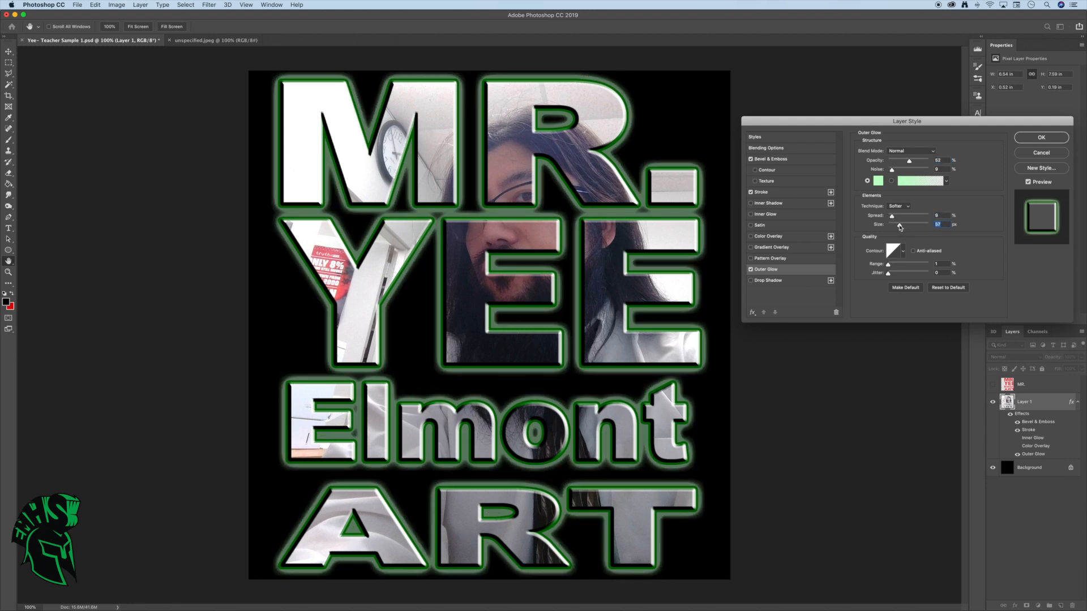
# Change the Outer Glow color to saturated bright green (#02fa02)
pyautogui.click(878, 180)
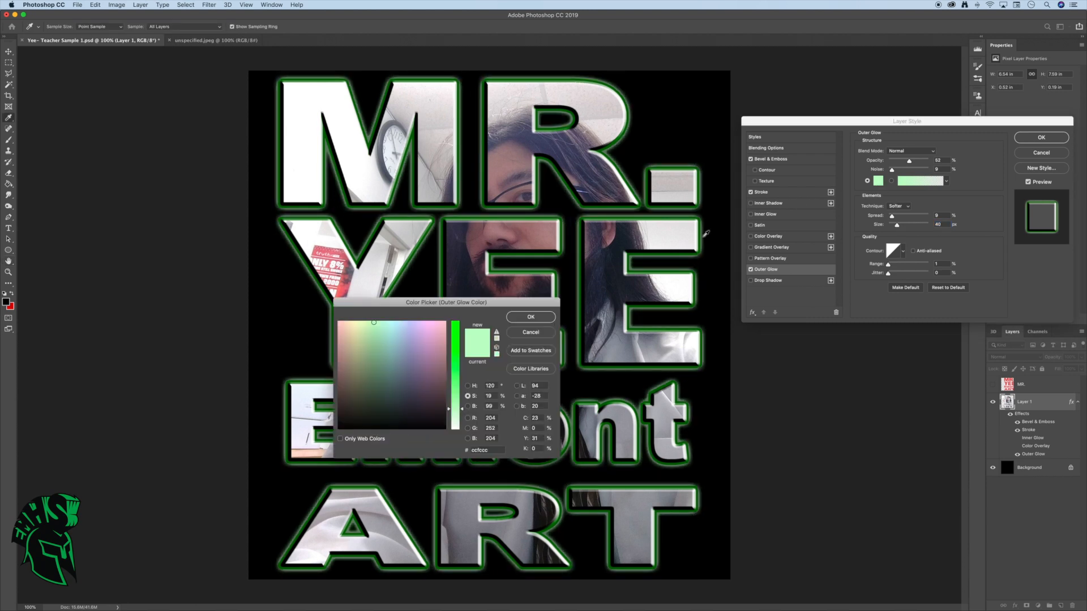
pyautogui.moveTo(459, 330); pyautogui.dragTo(458, 321)
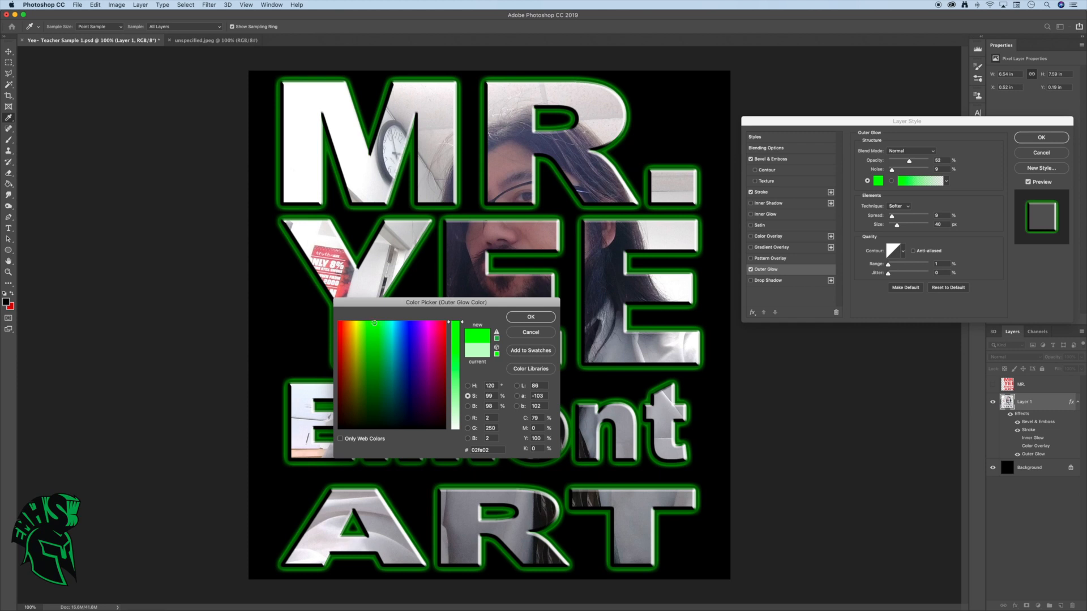
pyautogui.click(458, 327)
pyautogui.moveTo(458, 327); pyautogui.dragTo(460, 325)
pyautogui.click(534, 319)
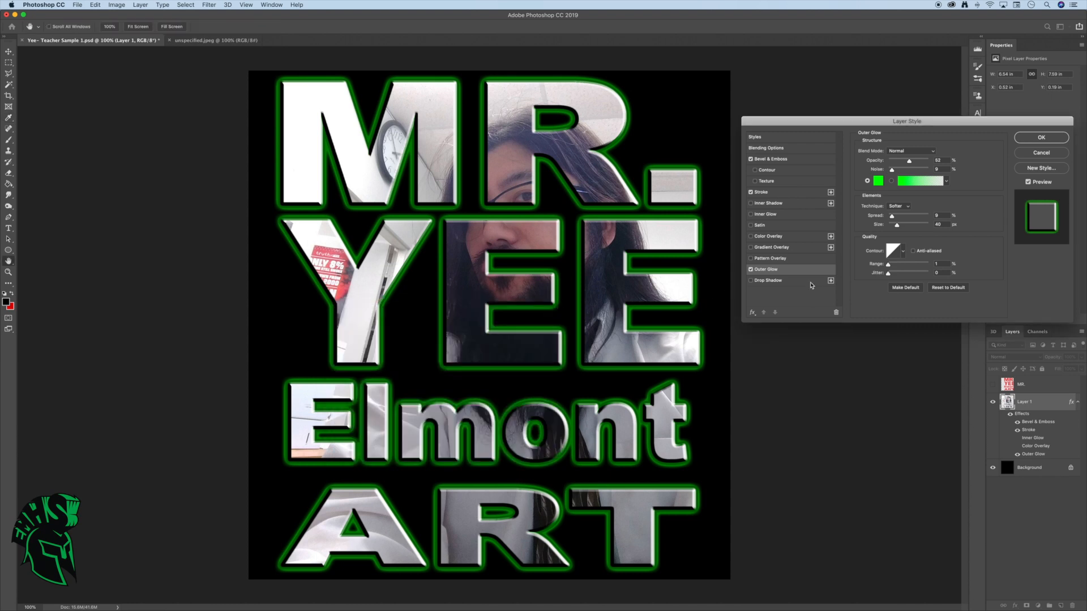
# Set the Outer Glow's size to 48 px, spread to 13% and opacity to 73%
pyautogui.moveTo(897, 226); pyautogui.dragTo(899, 229)
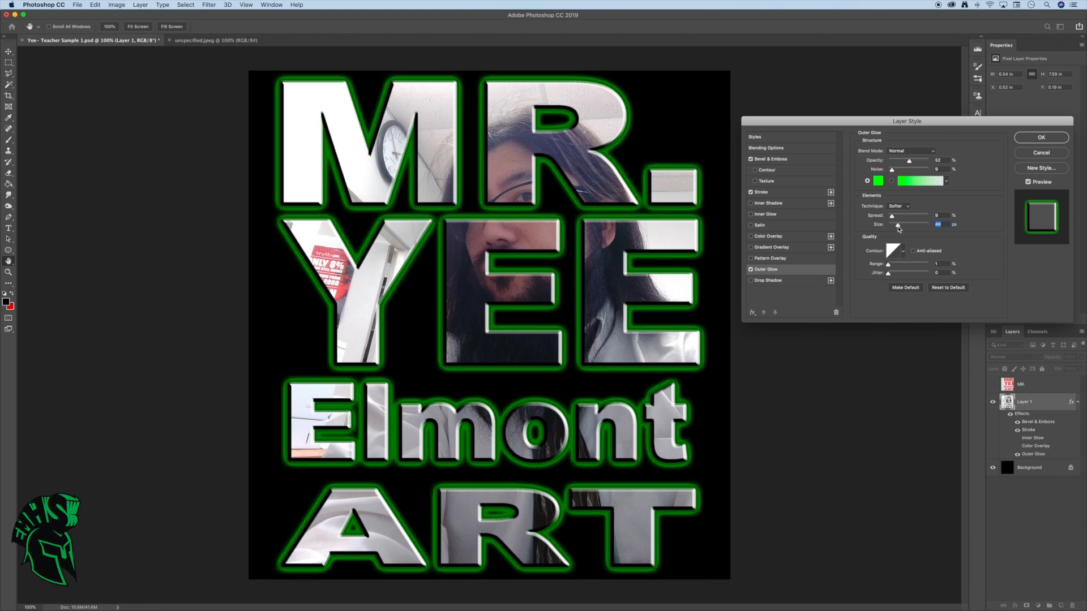
pyautogui.moveTo(898, 226); pyautogui.dragTo(895, 225)
pyautogui.click(906, 210)
pyautogui.click(906, 209)
pyautogui.moveTo(894, 218); pyautogui.dragTo(894, 219)
pyautogui.moveTo(912, 163); pyautogui.dragTo(918, 163)
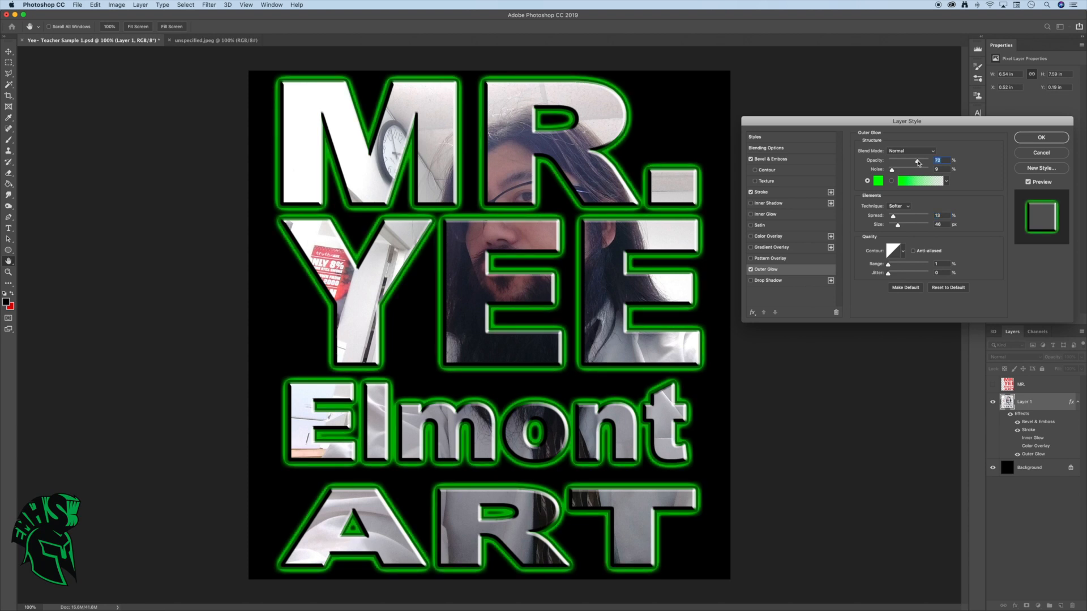